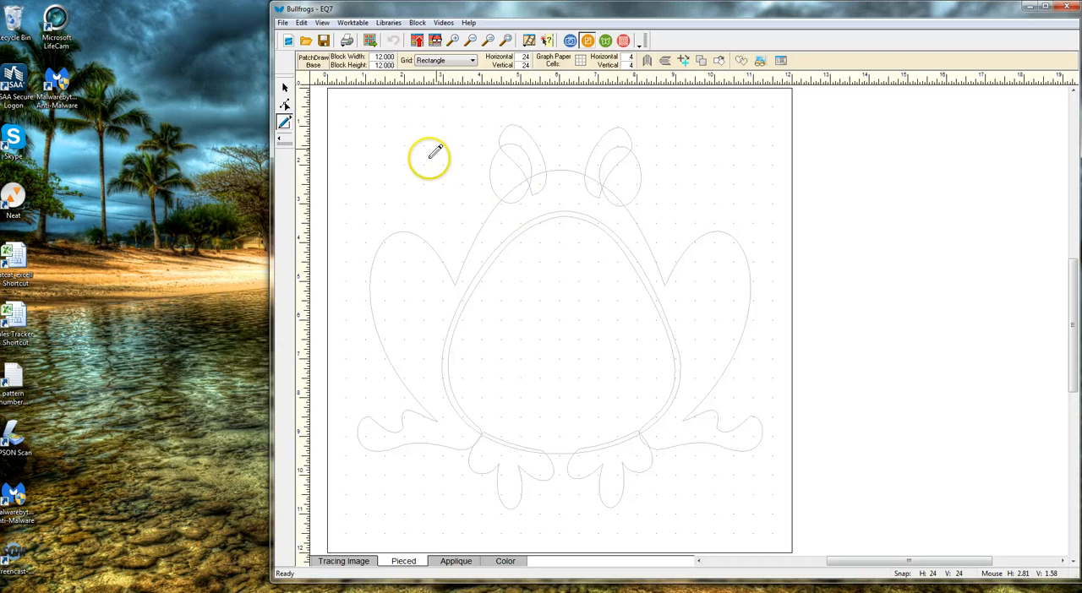
Step: Show the frog block's applique layer and open a print preview of its templates
{"action": "left_click", "coordinate": [457, 562]}
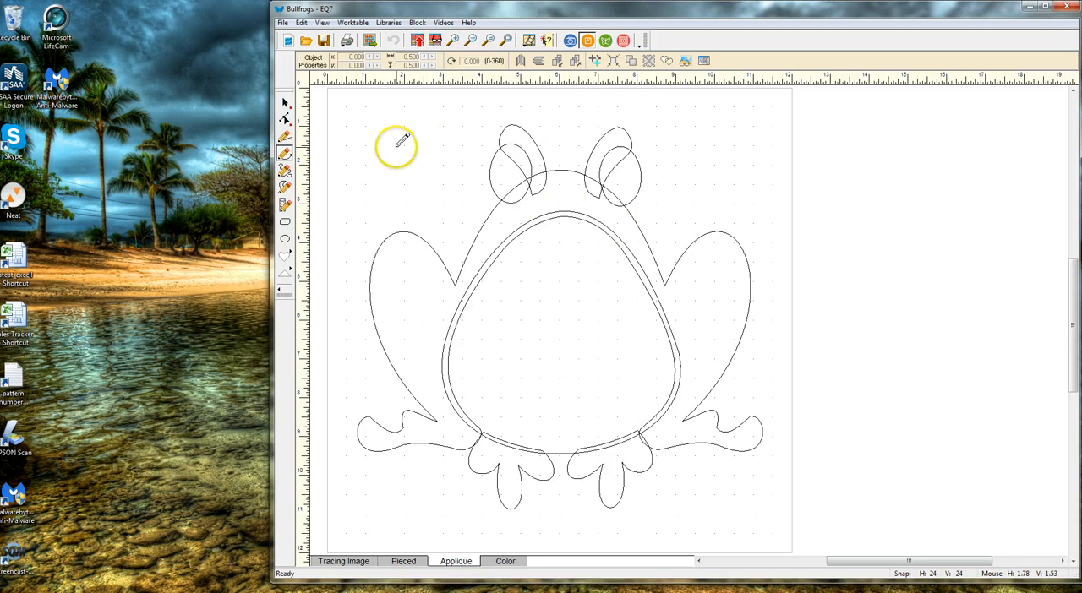
{"action": "left_click", "coordinate": [284, 24]}
{"action": "mouse_move", "coordinate": [300, 137]}
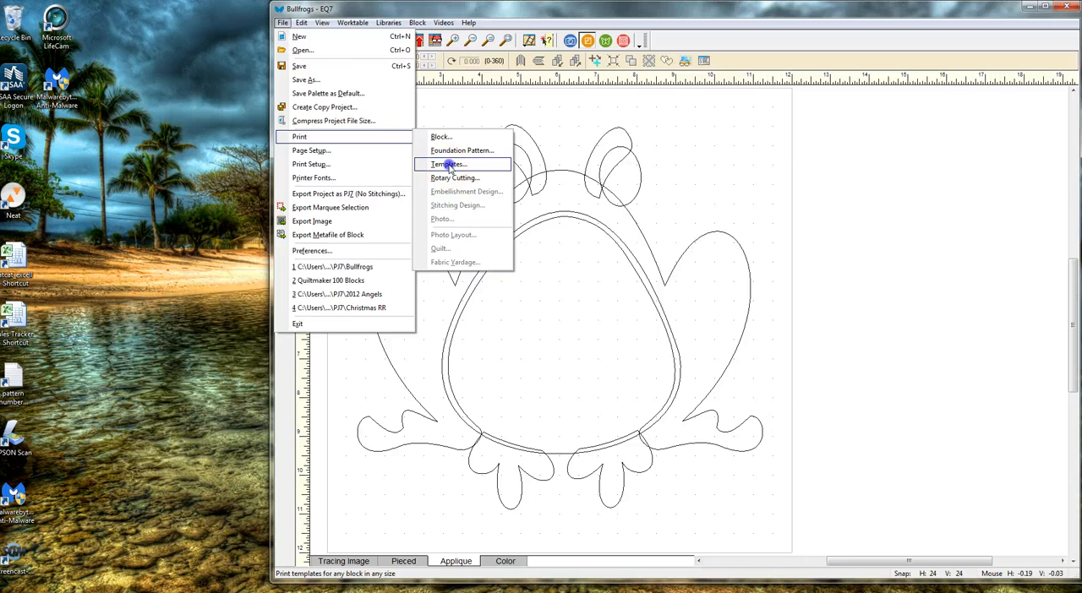
{"action": "left_click", "coordinate": [448, 165]}
{"action": "left_click", "coordinate": [697, 389]}
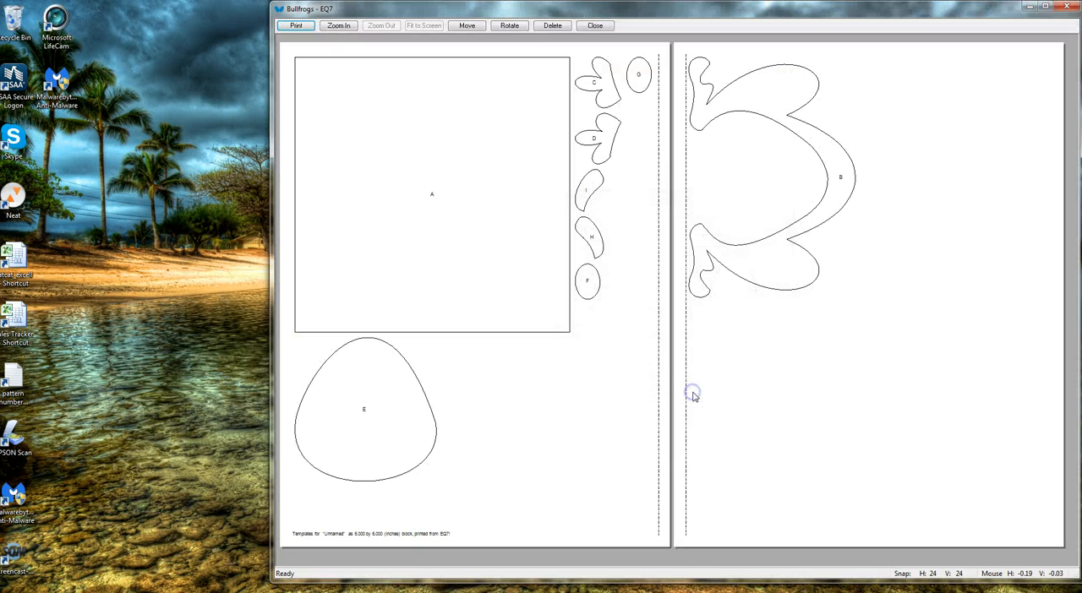
Step: Delete the square background template A and rotate the frog body template B upright
{"action": "left_click", "coordinate": [553, 25]}
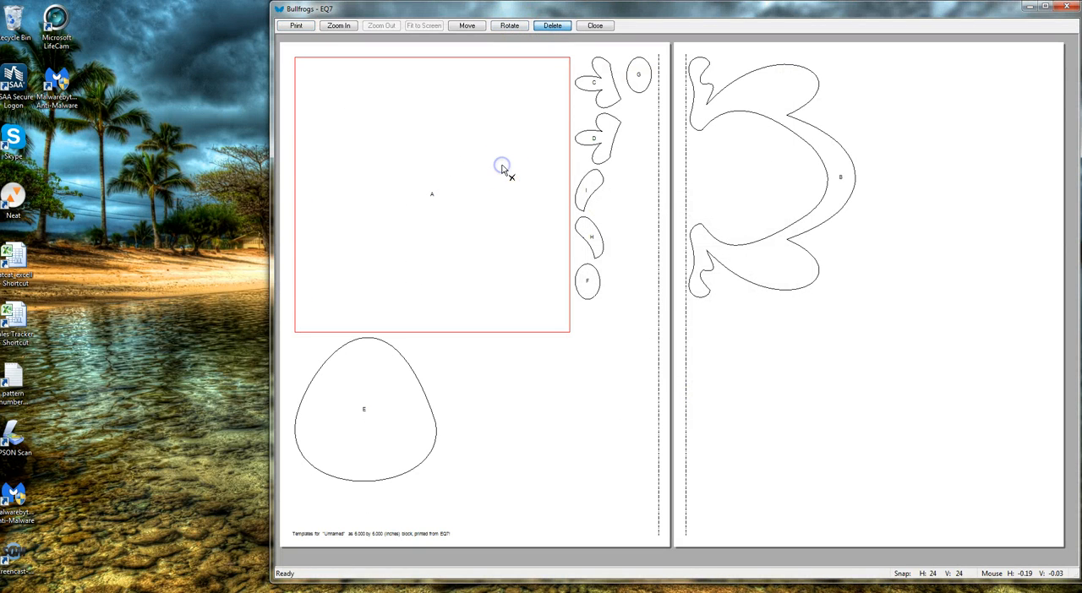
{"action": "left_click", "coordinate": [503, 169]}
{"action": "left_click", "coordinate": [510, 25]}
{"action": "left_click", "coordinate": [594, 142]}
{"action": "left_click_drag", "start_coordinate": [594, 142], "coordinate": [542, 131]}
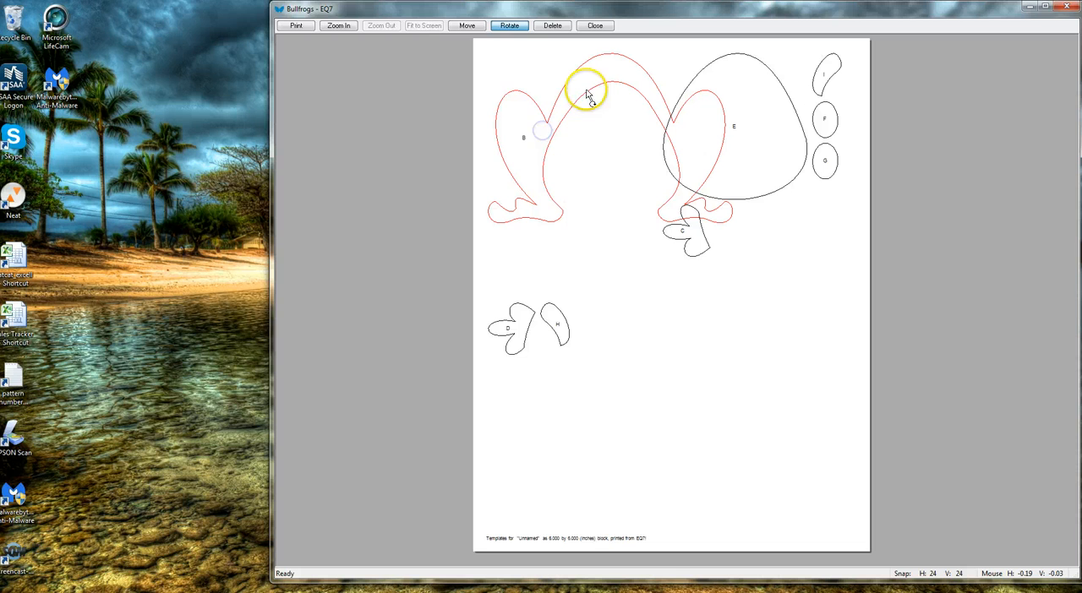
Step: Move belly template E, foot template C and eyelid template I into the empty space below the frog body
{"action": "left_click", "coordinate": [464, 25]}
{"action": "left_click_drag", "start_coordinate": [734, 117], "coordinate": [688, 352]}
{"action": "left_click_drag", "start_coordinate": [701, 251], "coordinate": [594, 282]}
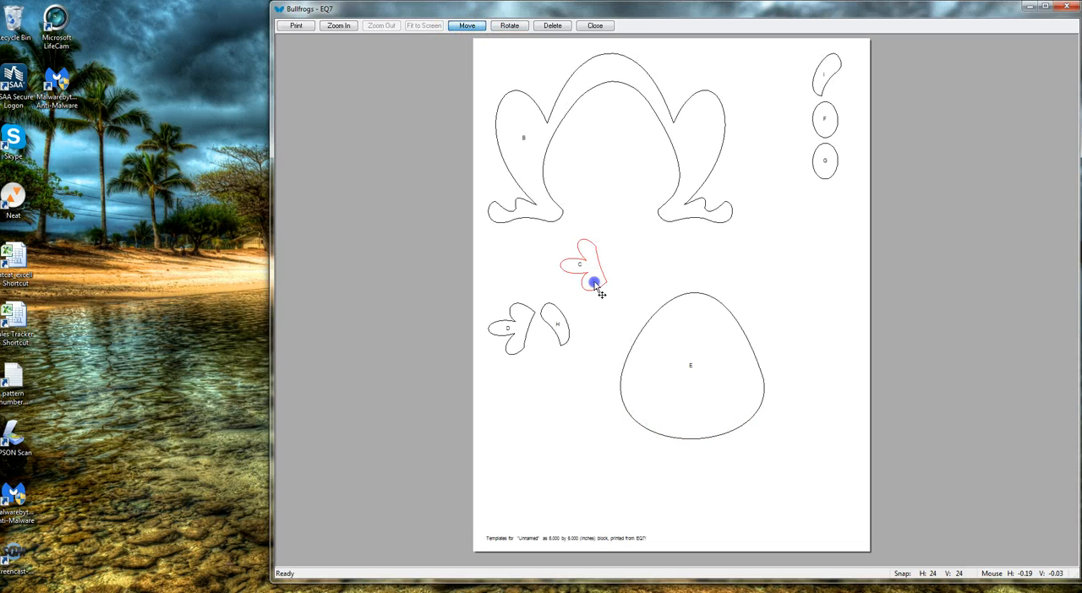
{"action": "left_click_drag", "start_coordinate": [829, 81], "coordinate": [603, 329]}
Step: Print the arranged templates to a PDF file named frog1 in the My EQ7 folder
{"action": "left_click", "coordinate": [296, 26]}
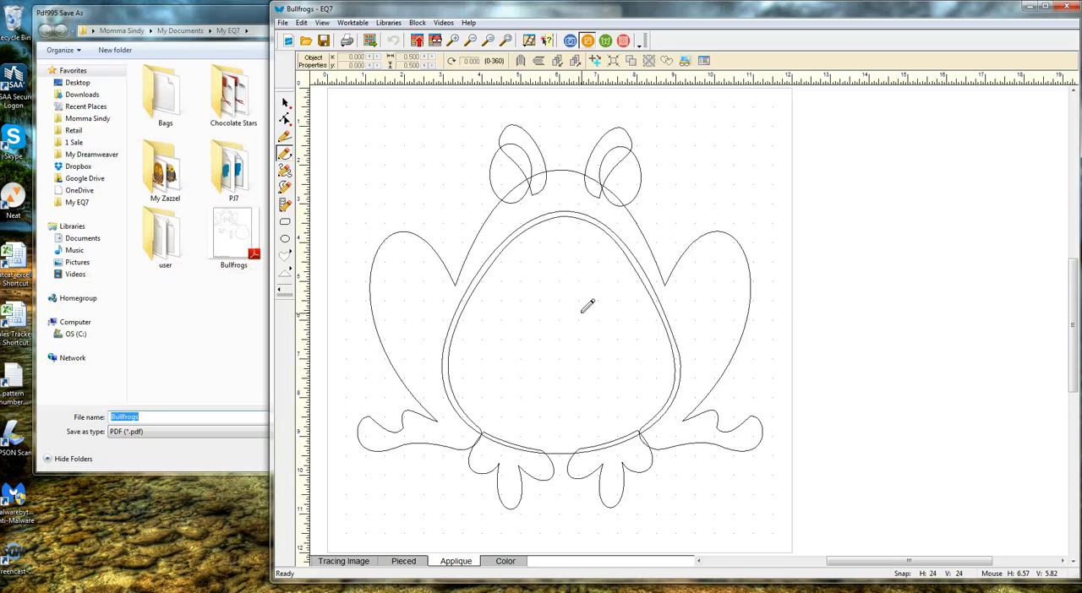
{"action": "left_click", "coordinate": [209, 324]}
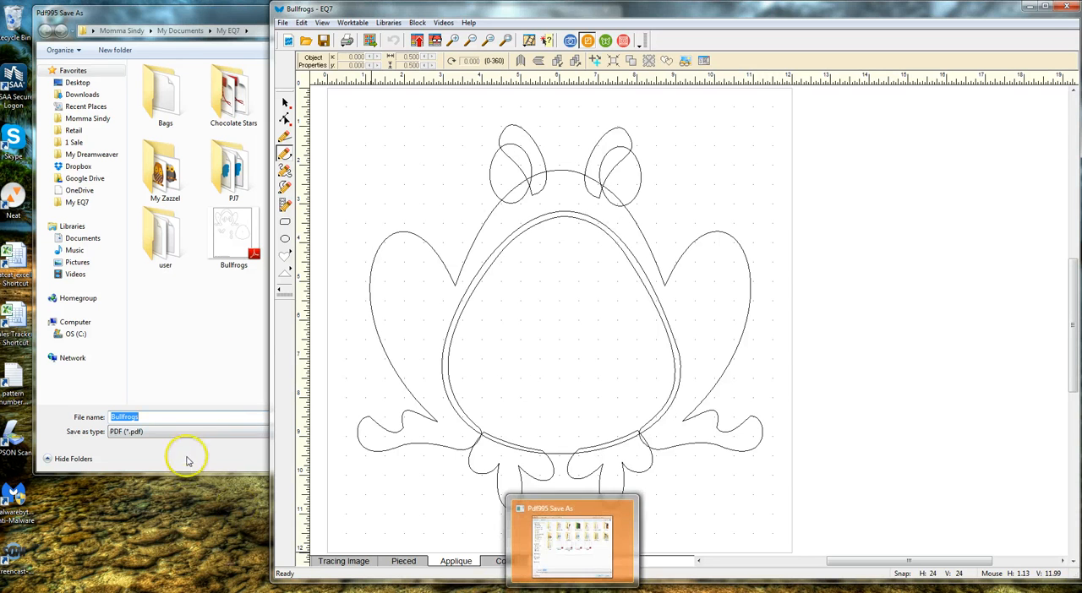
{"action": "left_click", "coordinate": [195, 420]}
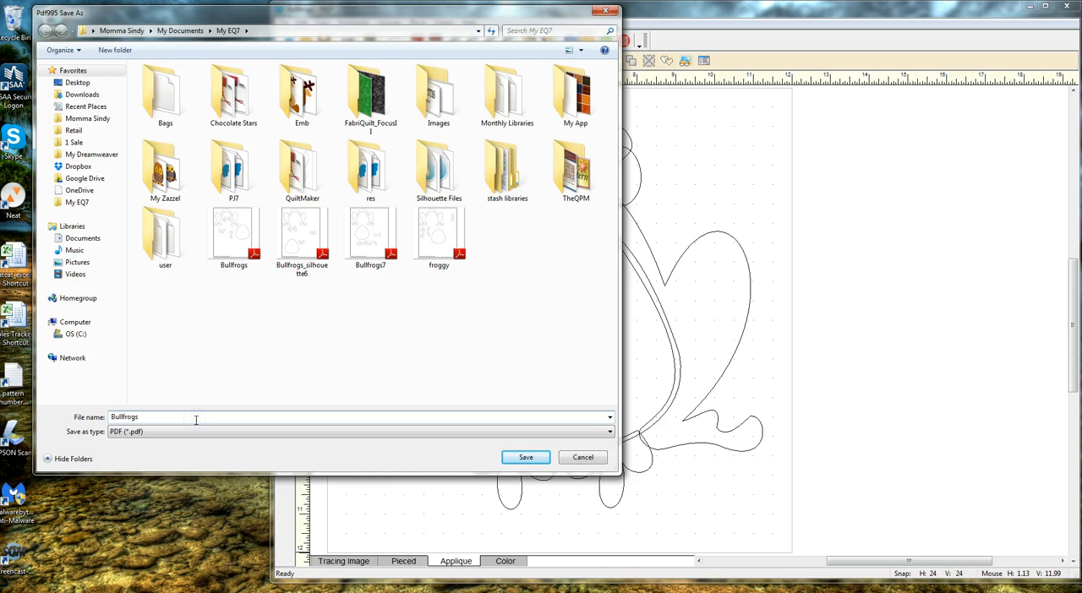
{"action": "key", "text": "BackSpace"}
{"action": "key", "text": "BackSpace"}
{"action": "key", "text": "BackSpace"}
{"action": "key", "text": "BackSpace"}
{"action": "key", "text": "BackSpace"}
{"action": "key", "text": "BackSpace"}
{"action": "key", "text": "BackSpace"}
{"action": "key", "text": "BackSpace"}
{"action": "type", "text": "frog1"}
{"action": "key", "text": "Return"}
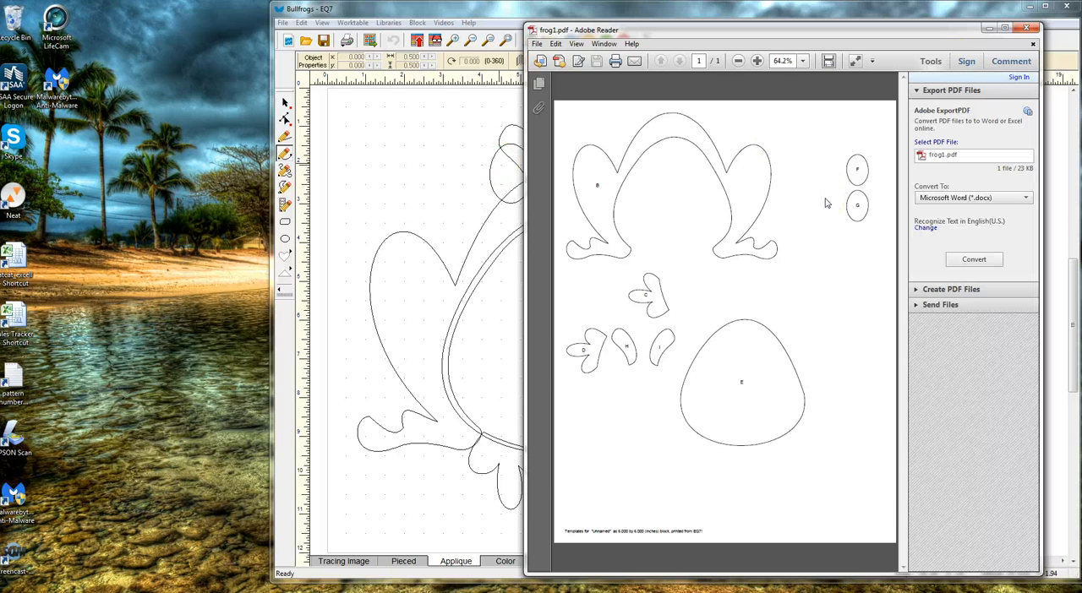
Step: Close the frog1 PDF, leave EQ7 and switch to Silhouette Studio
{"action": "left_click", "coordinate": [1024, 30]}
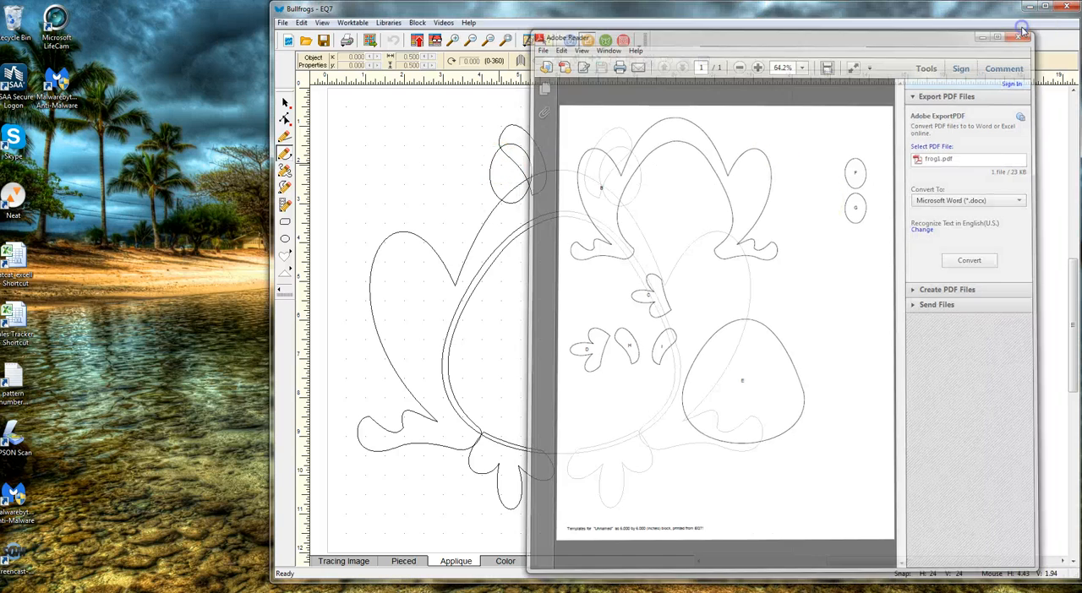
{"action": "left_click", "coordinate": [1068, 7]}
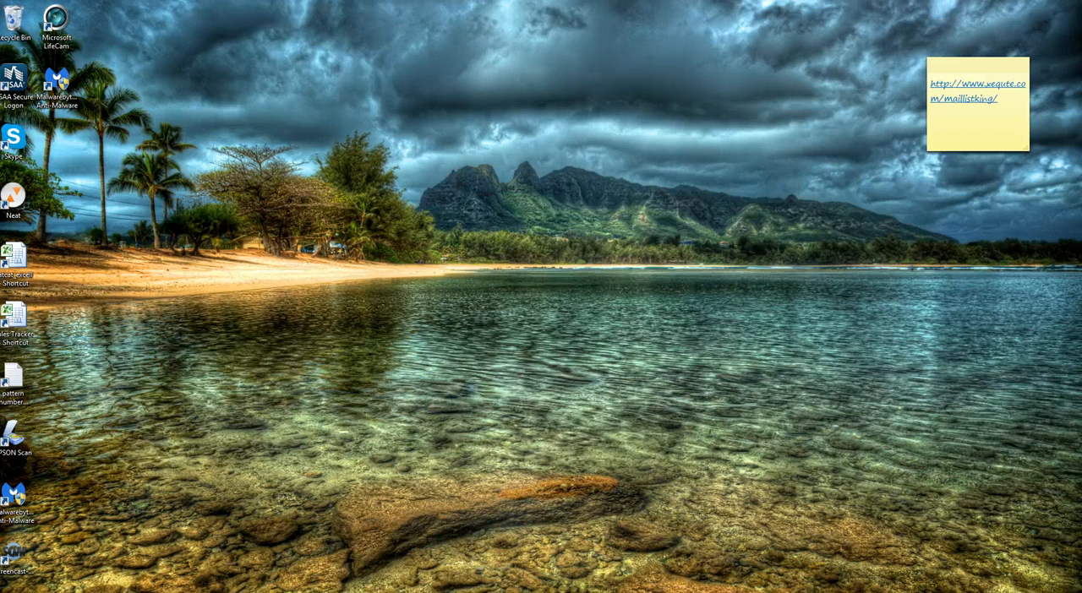
{"action": "left_click", "coordinate": [395, 592]}
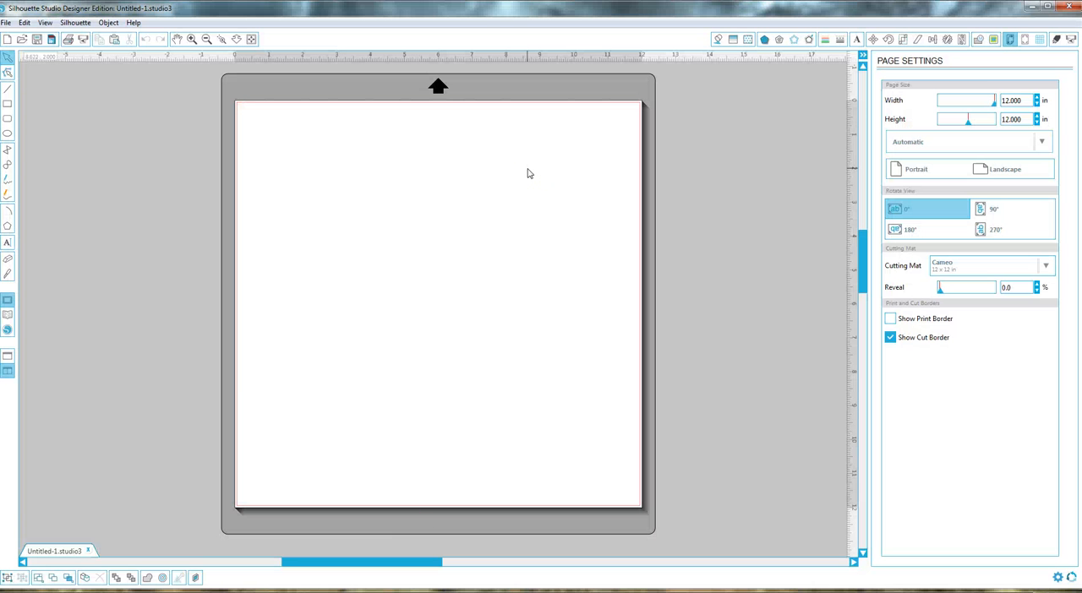
Step: Import the frog1 PDF from the My EQ7 folder into the library as an image at 72dpi
{"action": "left_click", "coordinate": [9, 25]}
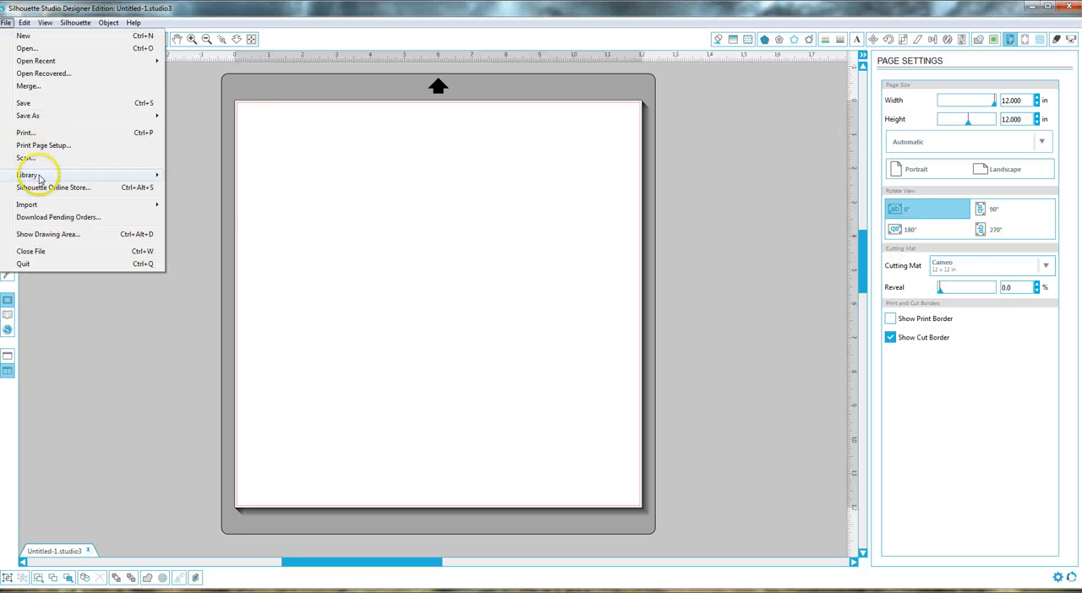
{"action": "mouse_move", "coordinate": [39, 206]}
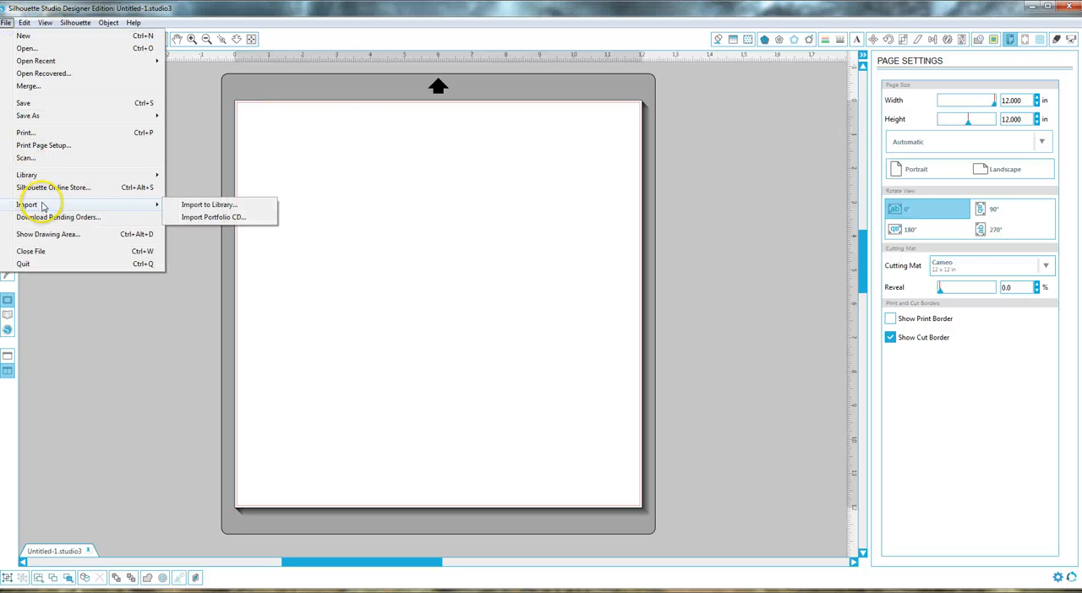
{"action": "left_click", "coordinate": [218, 206]}
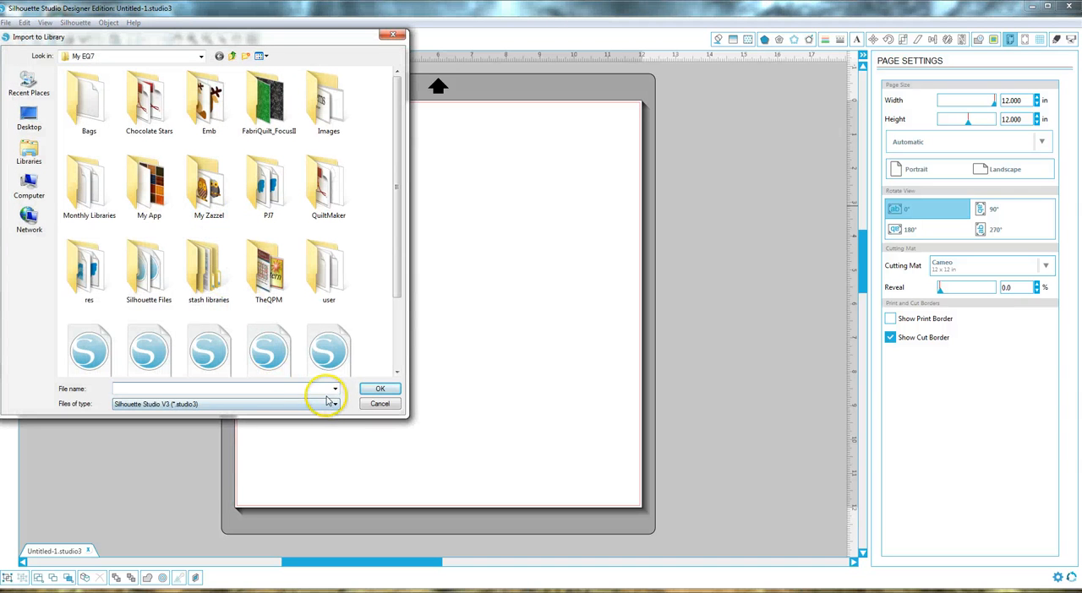
{"action": "left_click", "coordinate": [332, 404]}
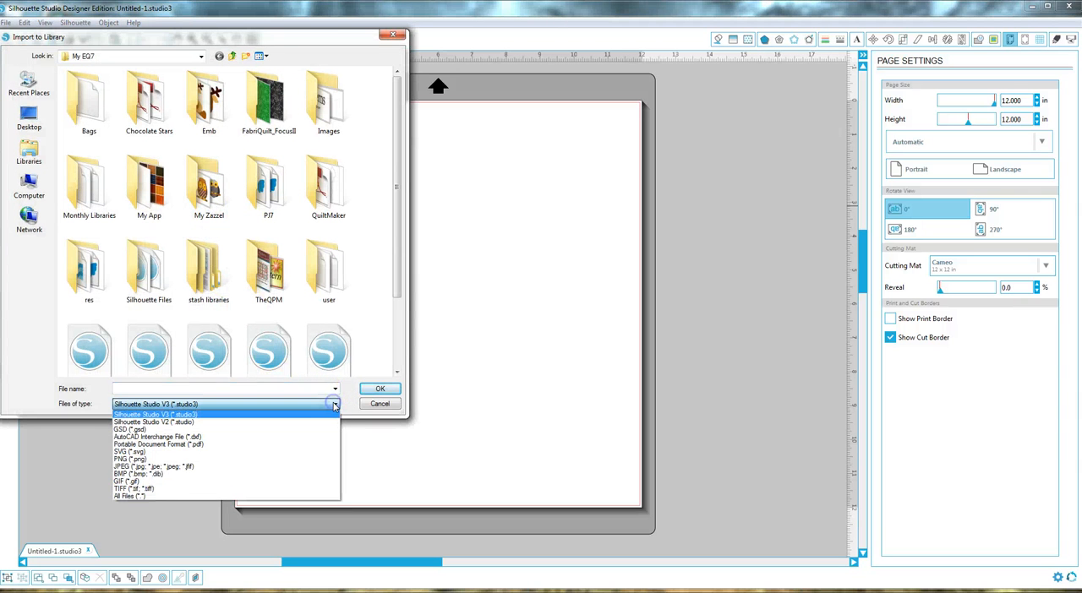
{"action": "left_click", "coordinate": [164, 445]}
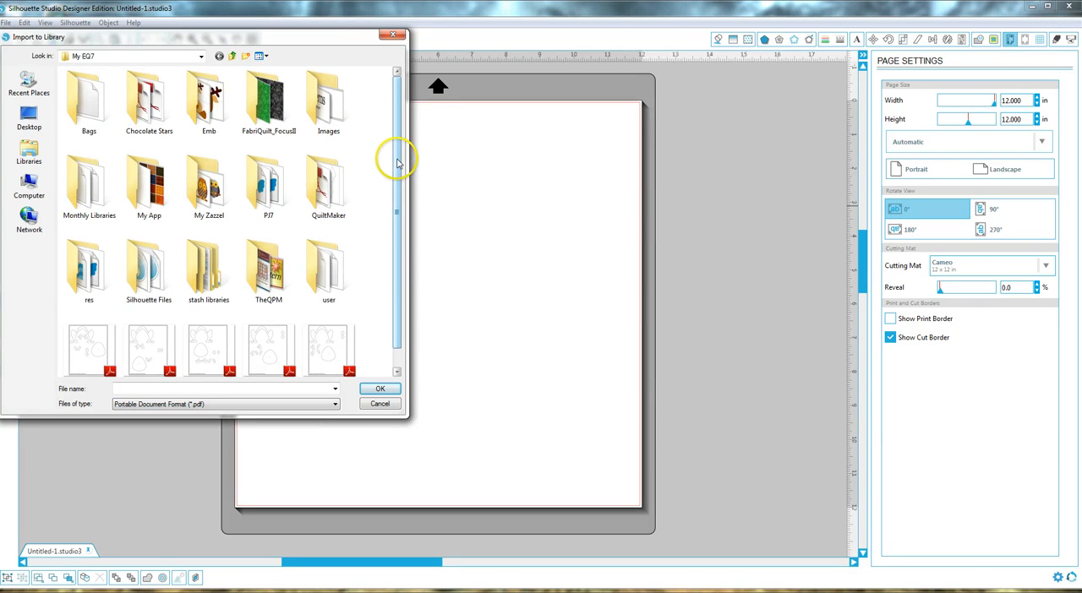
{"action": "left_click_drag", "start_coordinate": [395, 173], "coordinate": [395, 190]}
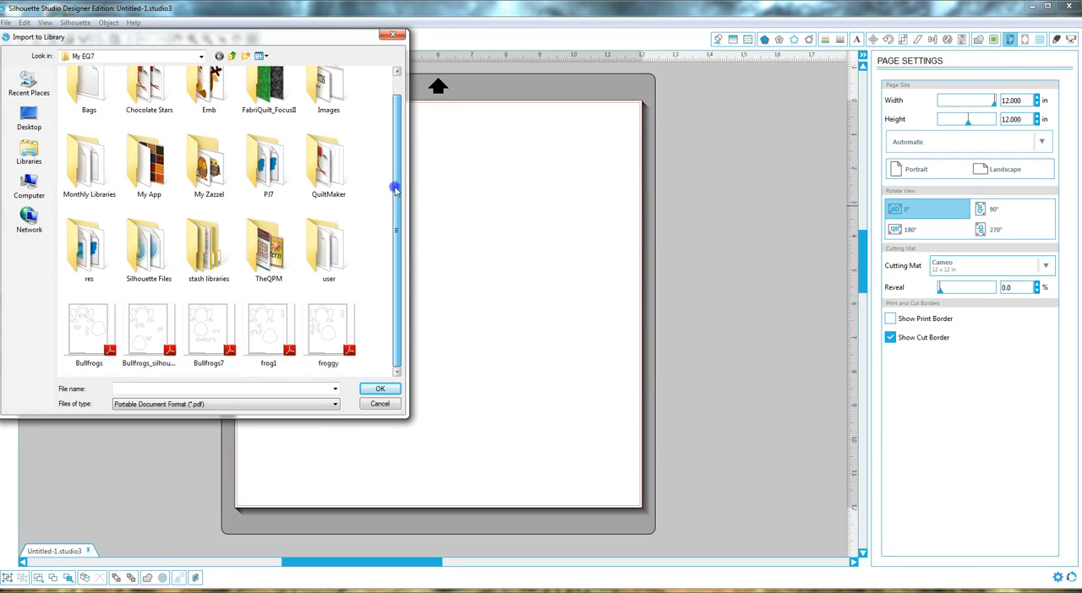
{"action": "left_click", "coordinate": [269, 330]}
{"action": "left_click", "coordinate": [382, 390]}
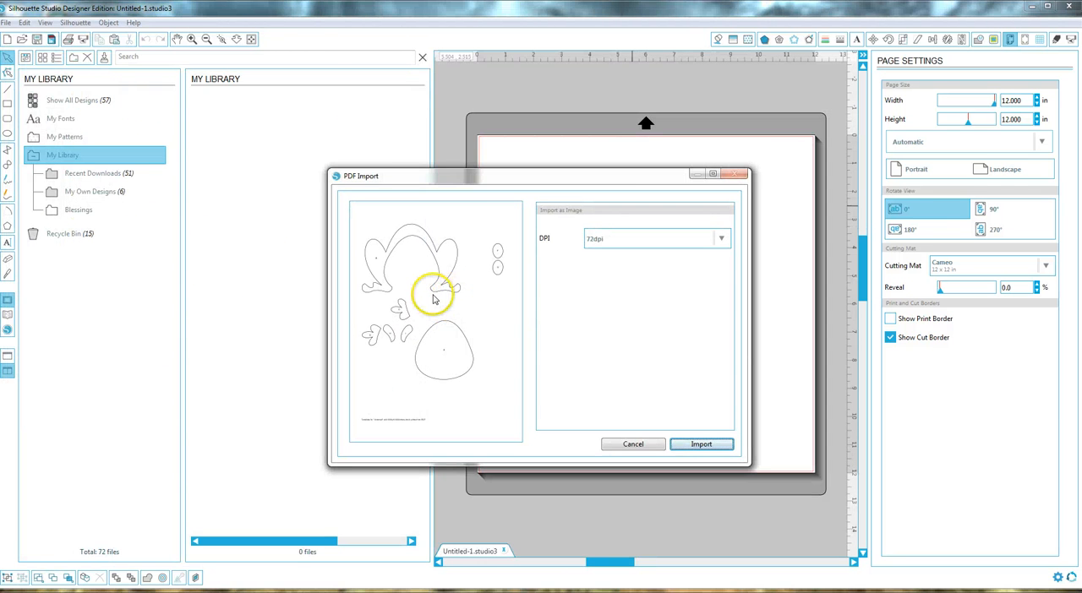
{"action": "left_click", "coordinate": [432, 295]}
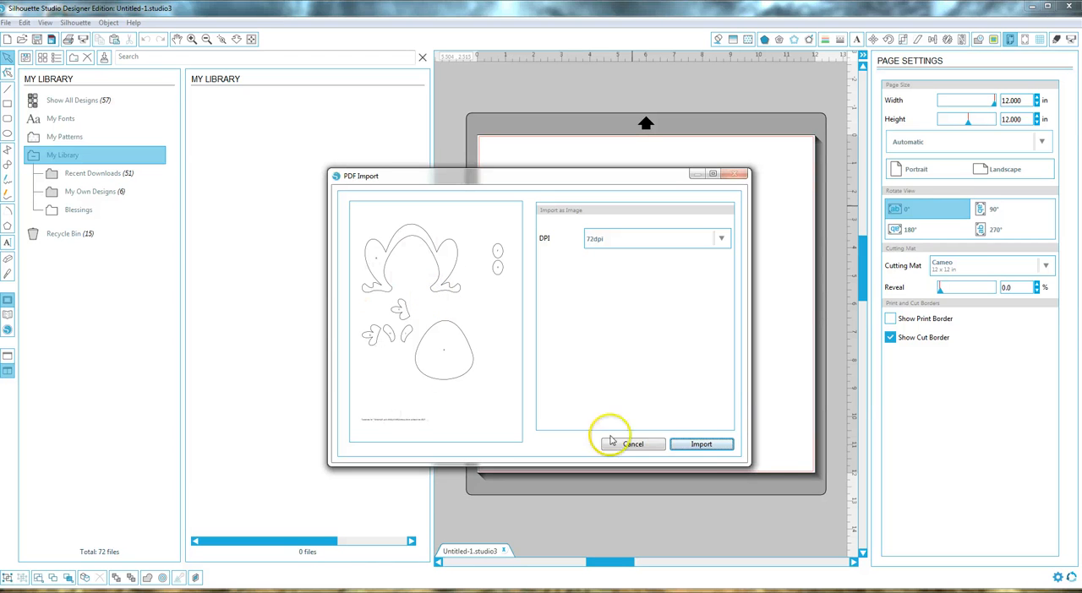
{"action": "left_click", "coordinate": [702, 444]}
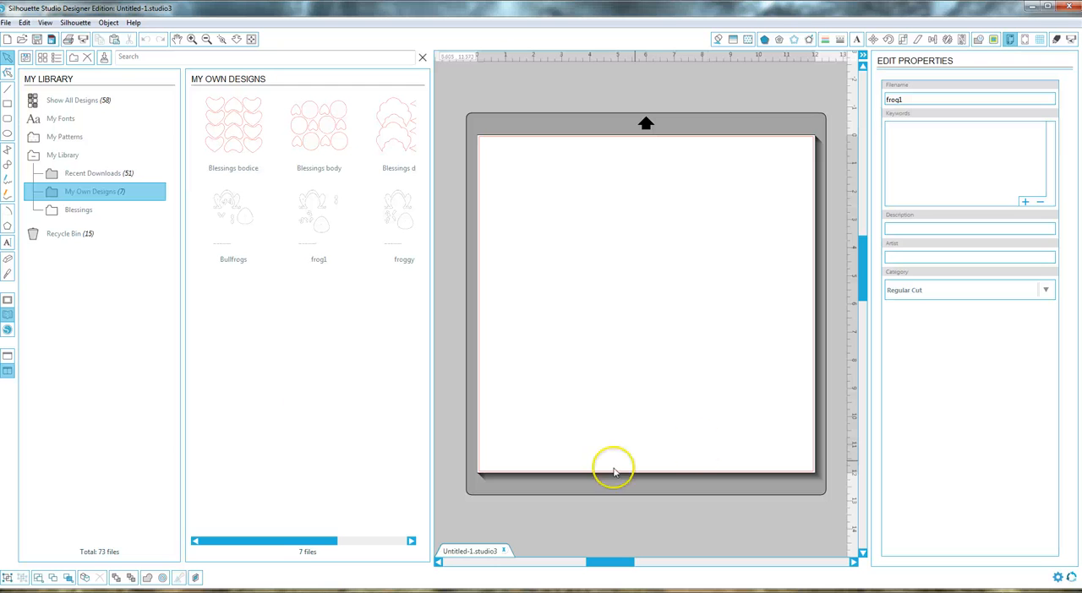
Step: Place the frog1 design from My Own Designs on the page and return to the full drawing area
{"action": "mouse_move", "coordinate": [307, 541]}
{"action": "left_mouse_down"}
{"action": "mouse_move", "coordinate": [345, 536]}
{"action": "mouse_move", "coordinate": [326, 536]}
{"action": "left_mouse_up"}
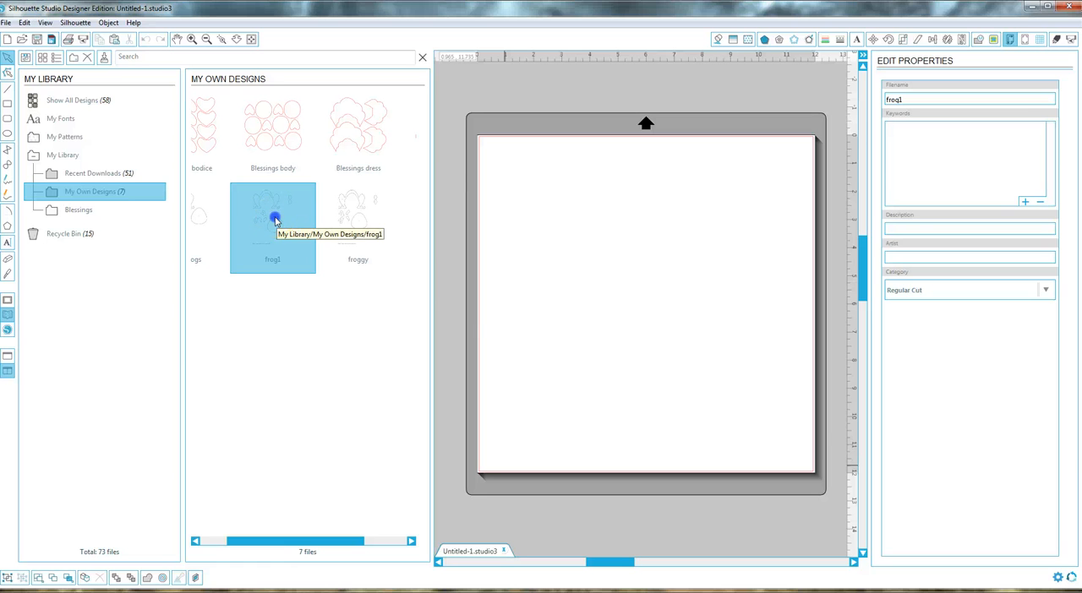
{"action": "left_click", "coordinate": [75, 344]}
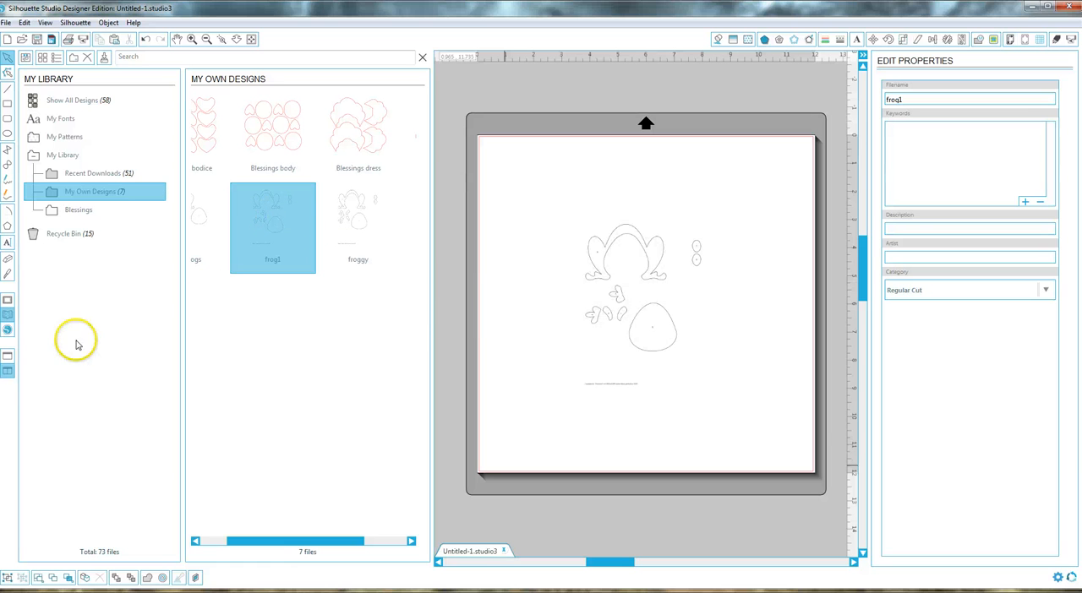
{"action": "left_click", "coordinate": [7, 300]}
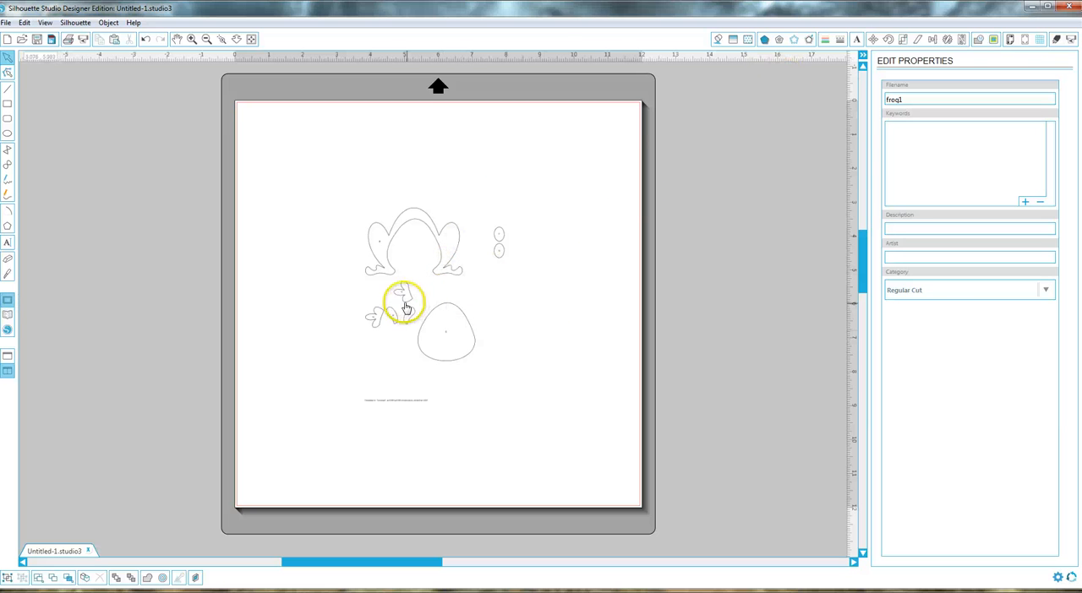
Step: Scale the frog1 image to 8.5 in wide by 11 in high with the aspect ratio unlocked
{"action": "left_click", "coordinate": [428, 290]}
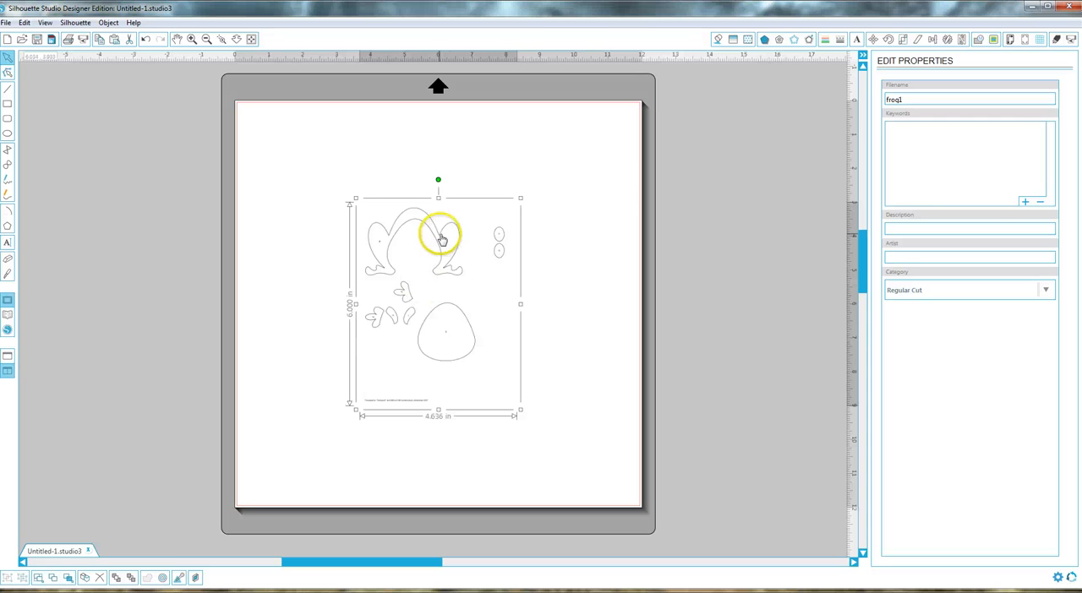
{"action": "left_click", "coordinate": [902, 40]}
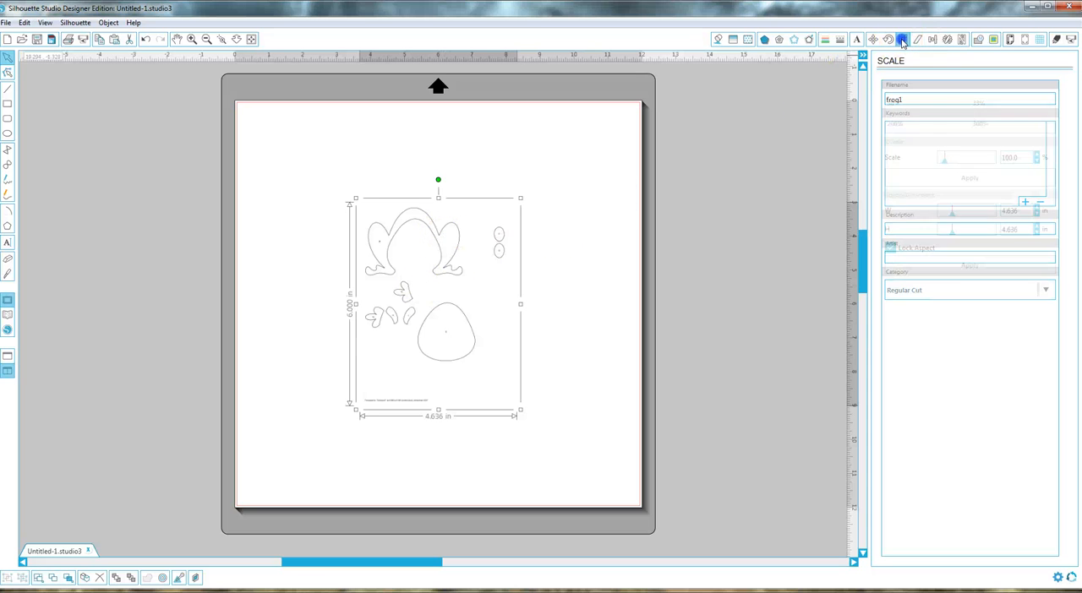
{"action": "left_click", "coordinate": [891, 249]}
{"action": "left_click", "coordinate": [1022, 211]}
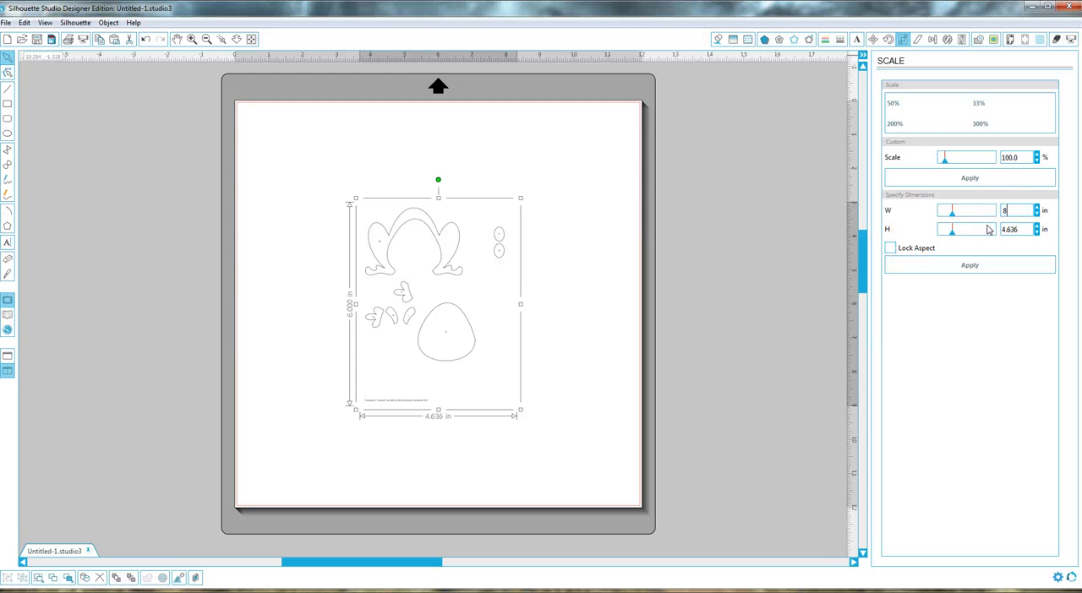
{"action": "double_click", "coordinate": [1010, 230]}
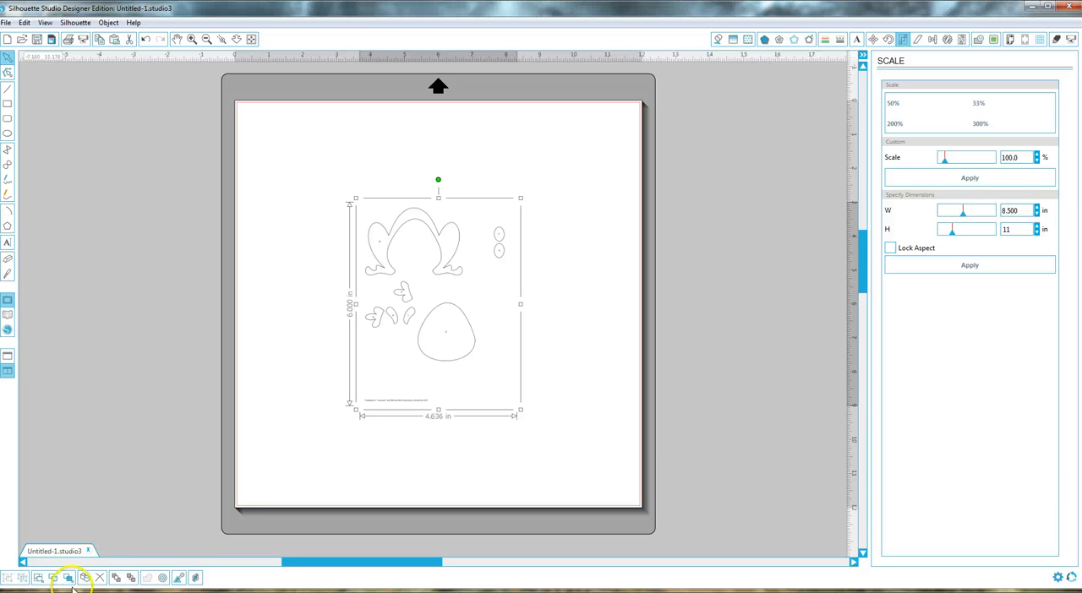
{"action": "left_click", "coordinate": [969, 266]}
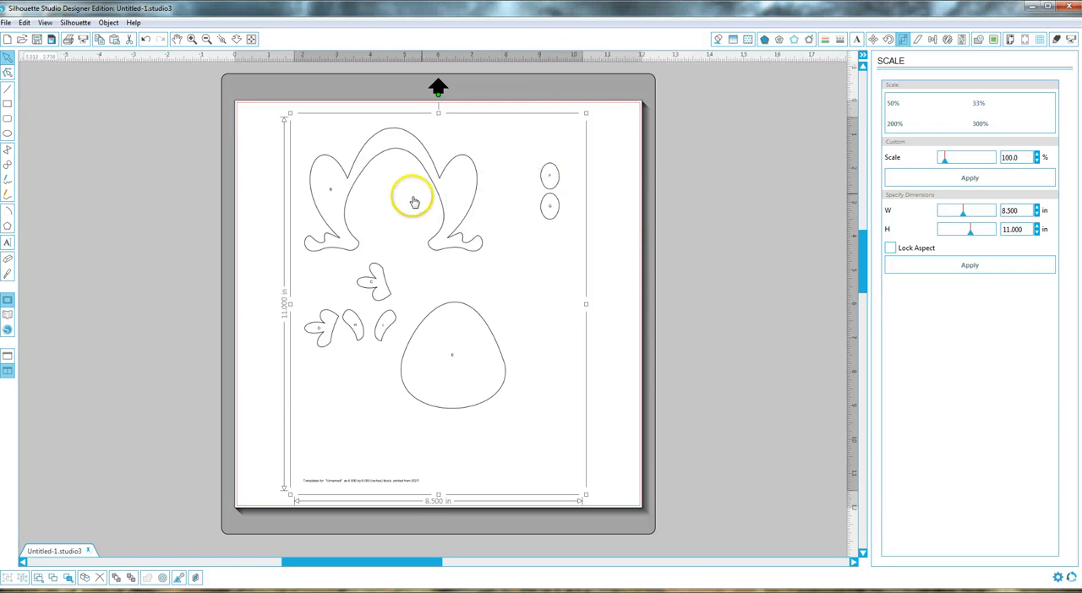
Step: Trace the outer edges of all the frog pieces, leaving the caption text outside the trace area
{"action": "left_click", "coordinate": [994, 39]}
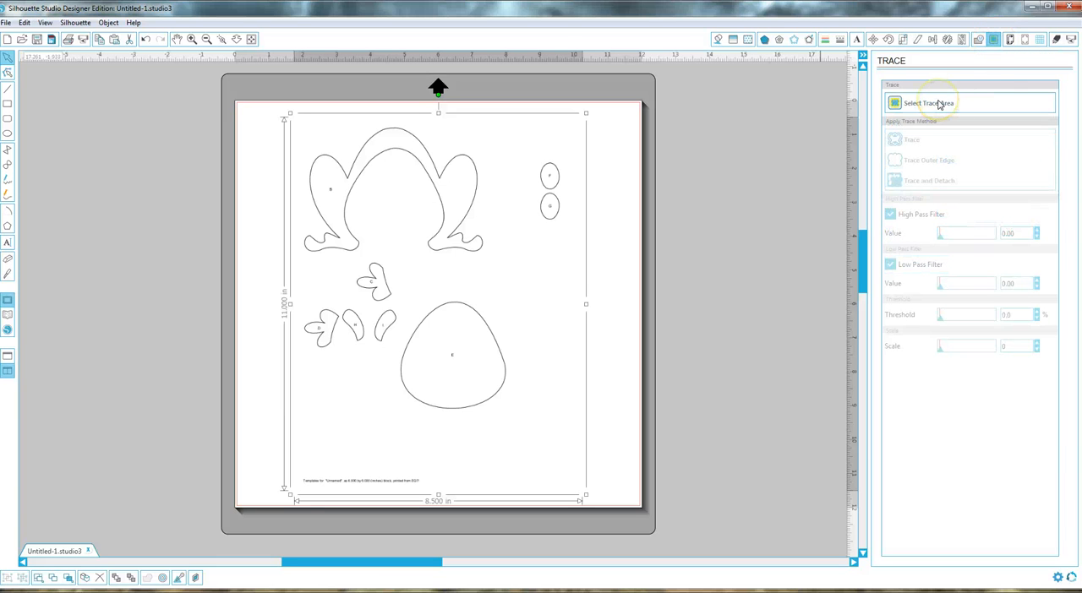
{"action": "left_click", "coordinate": [938, 104]}
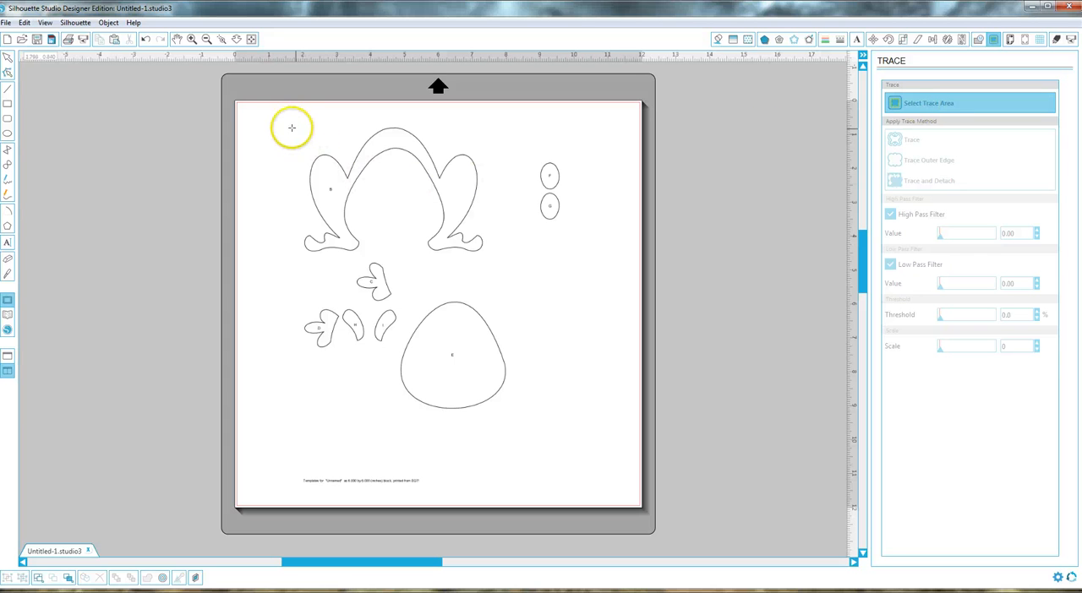
{"action": "mouse_move", "coordinate": [277, 118]}
{"action": "left_mouse_down"}
{"action": "mouse_move", "coordinate": [550, 410]}
{"action": "mouse_move", "coordinate": [606, 431]}
{"action": "left_mouse_up"}
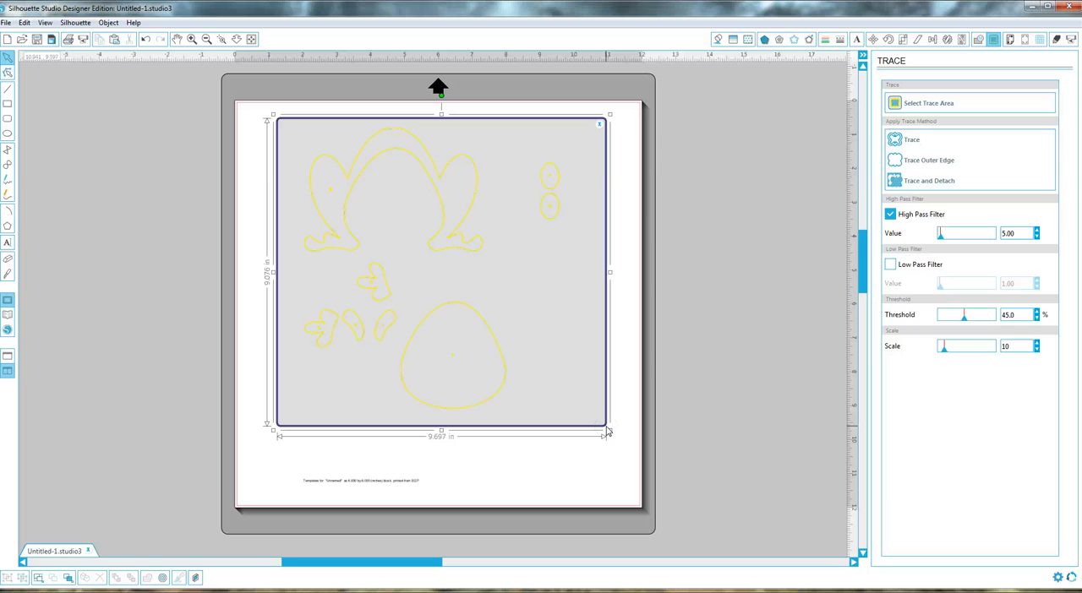
{"action": "left_click", "coordinate": [913, 164]}
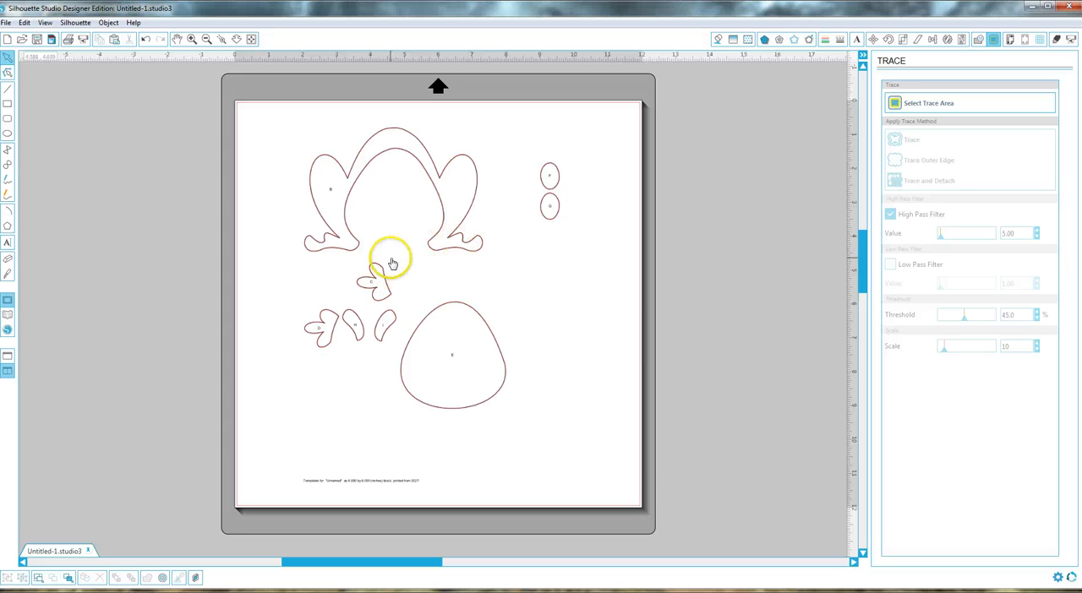
Step: Move the imported template image off the traced outlines and delete it, leaving only the cut lines
{"action": "mouse_move", "coordinate": [462, 241]}
{"action": "left_mouse_down"}
{"action": "mouse_move", "coordinate": [534, 245]}
{"action": "mouse_move", "coordinate": [408, 251]}
{"action": "left_mouse_up"}
{"action": "left_click", "coordinate": [449, 117]}
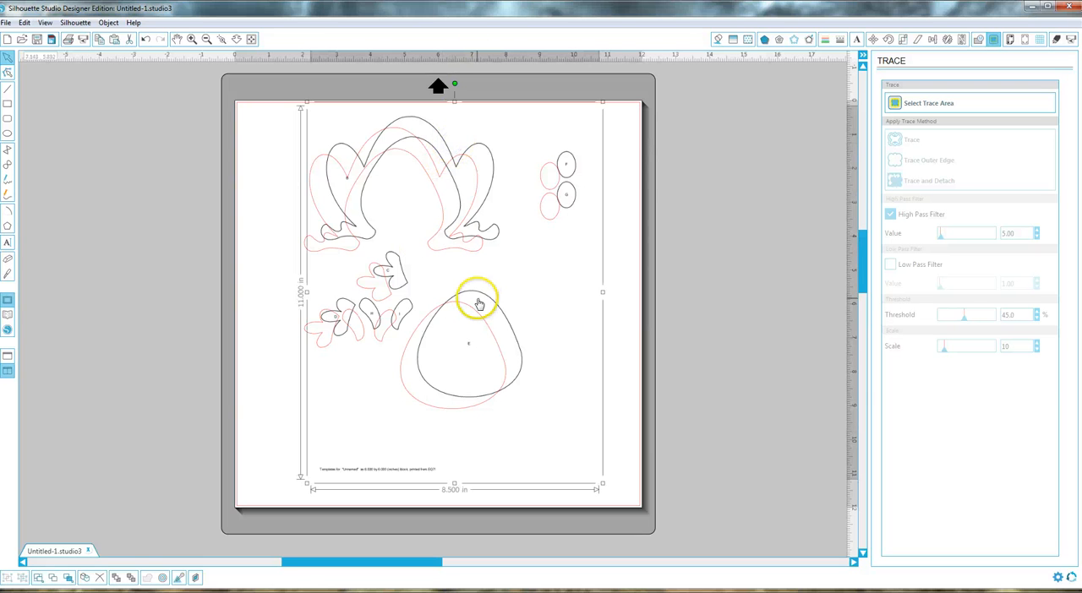
{"action": "key", "text": "Delete"}
{"action": "left_click", "coordinate": [366, 273]}
{"action": "left_click", "coordinate": [603, 251]}
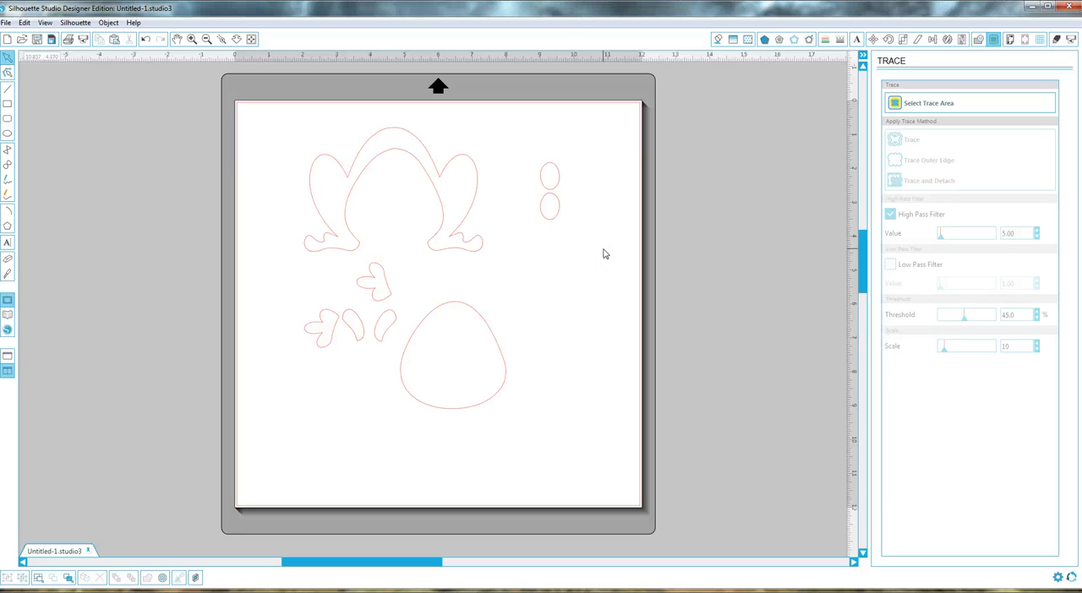
Step: Release the compound path of the traced frog outlines so each piece can be selected separately
{"action": "left_click", "coordinate": [393, 123]}
{"action": "left_click", "coordinate": [377, 331]}
{"action": "left_click", "coordinate": [490, 302]}
{"action": "left_click", "coordinate": [442, 223]}
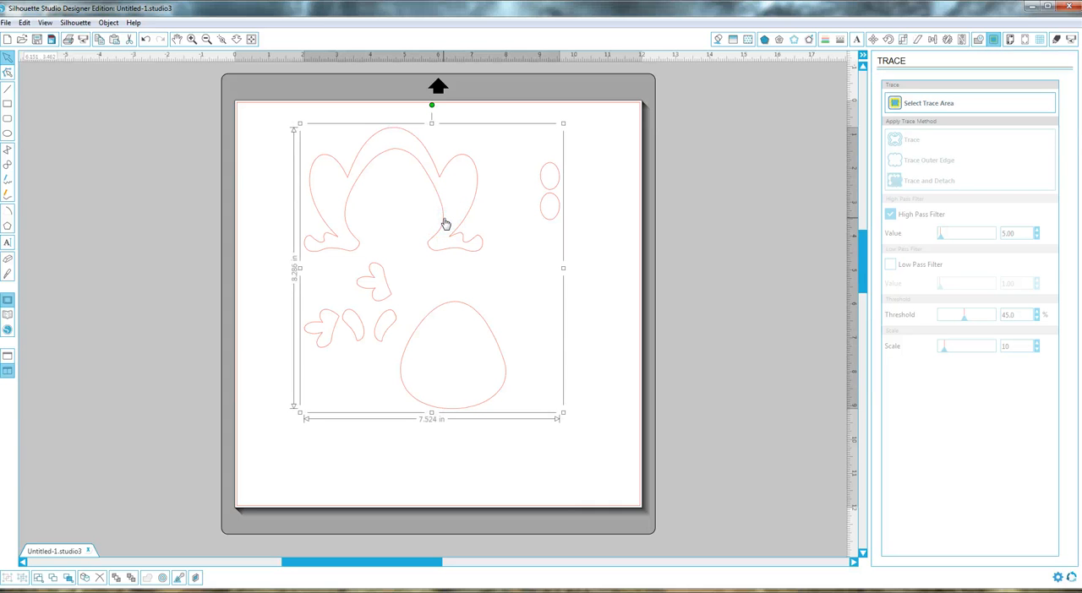
{"action": "right_click", "coordinate": [444, 221]}
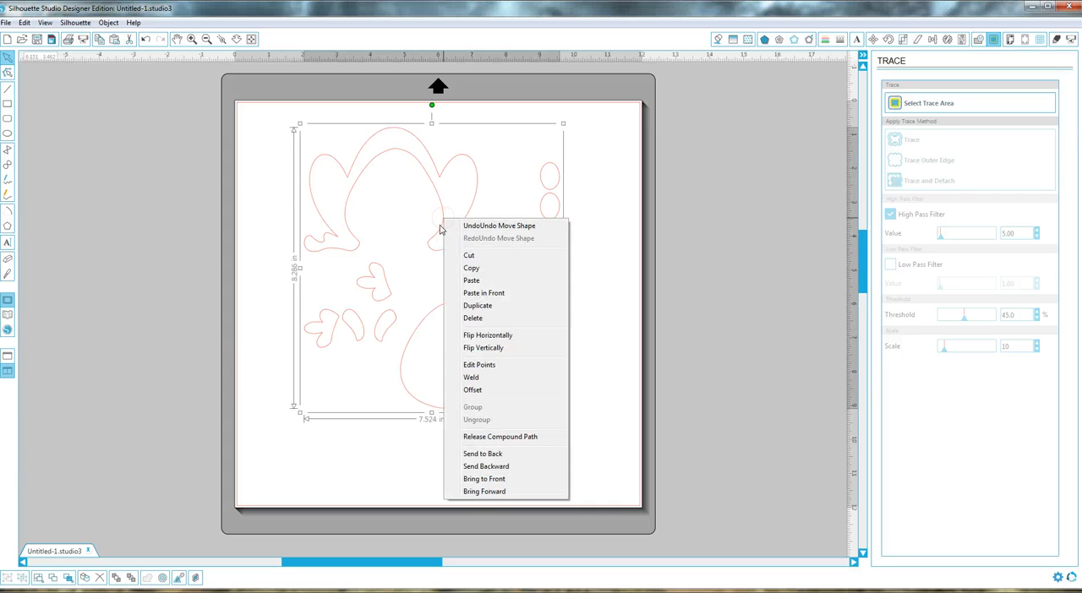
{"action": "left_click", "coordinate": [495, 437]}
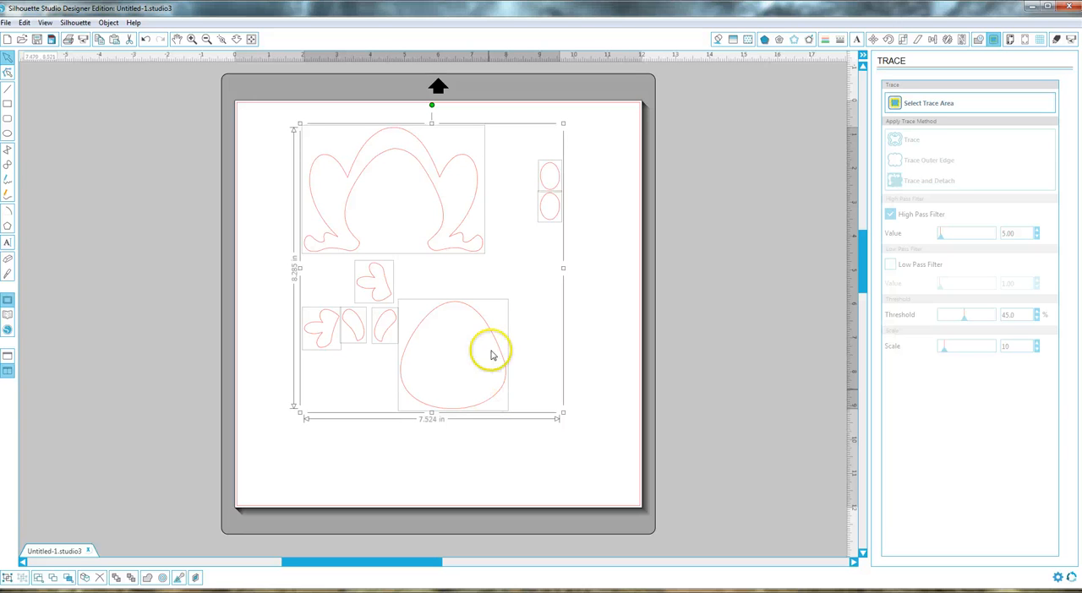
{"action": "left_click", "coordinate": [544, 314]}
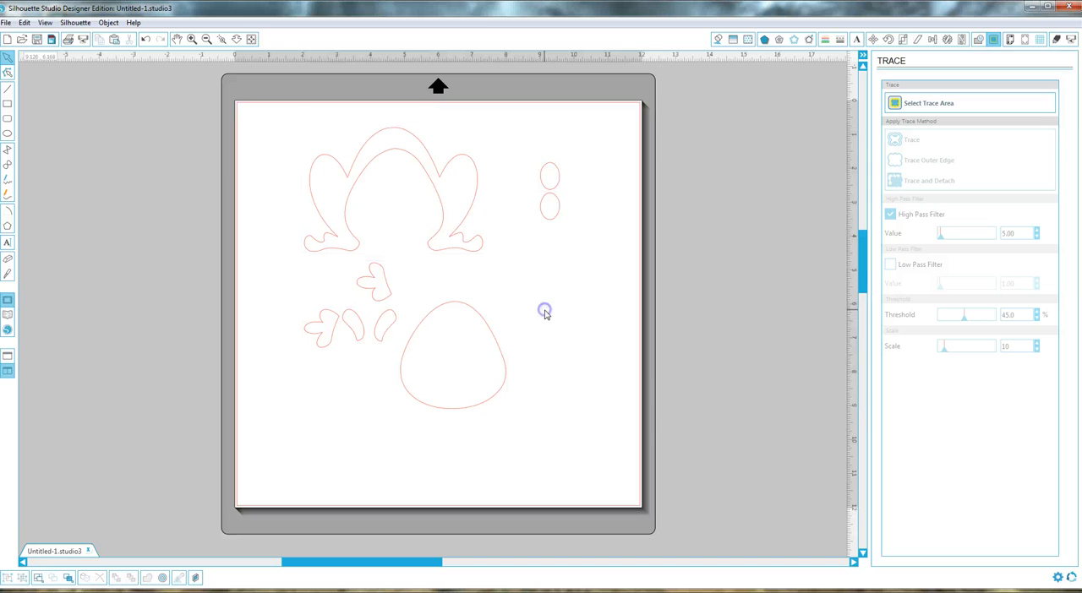
Step: Spread out the pieces: frog body at the page's upper left, egg-shaped belly beside it, two eye ovals toward the lower right
{"action": "left_click", "coordinate": [467, 216]}
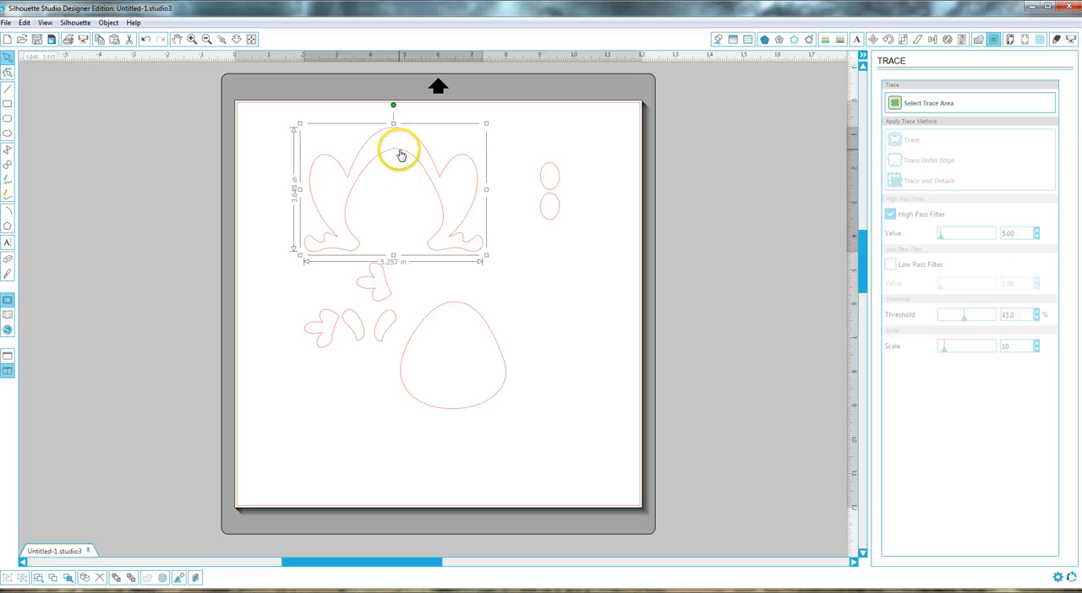
{"action": "left_click_drag", "start_coordinate": [401, 154], "coordinate": [353, 144]}
{"action": "left_click_drag", "start_coordinate": [521, 157], "coordinate": [578, 419]}
{"action": "left_click", "coordinate": [488, 326]}
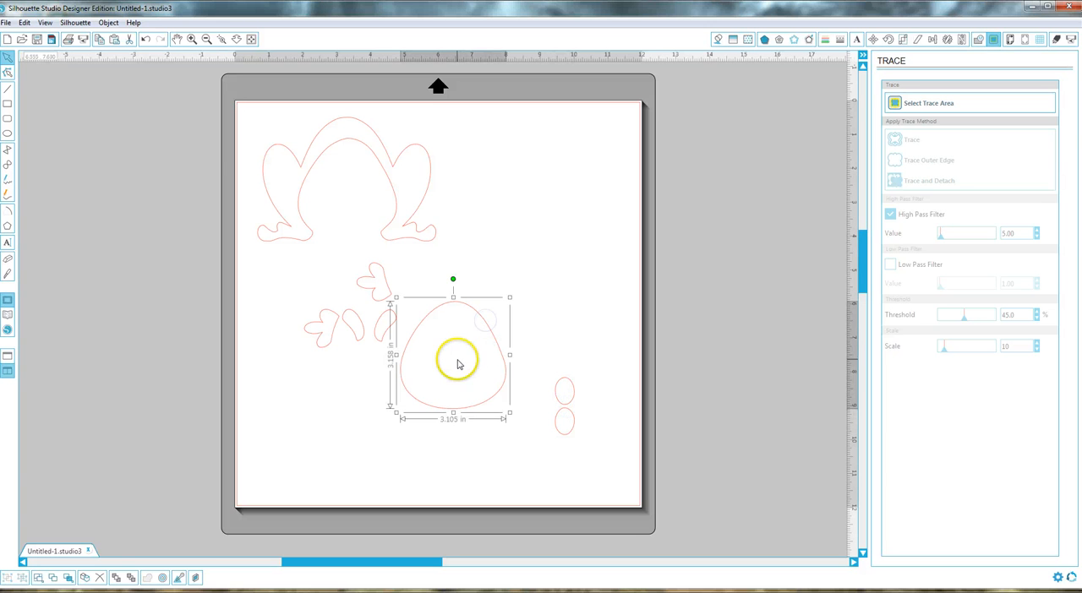
{"action": "left_click_drag", "start_coordinate": [486, 328], "coordinate": [531, 160]}
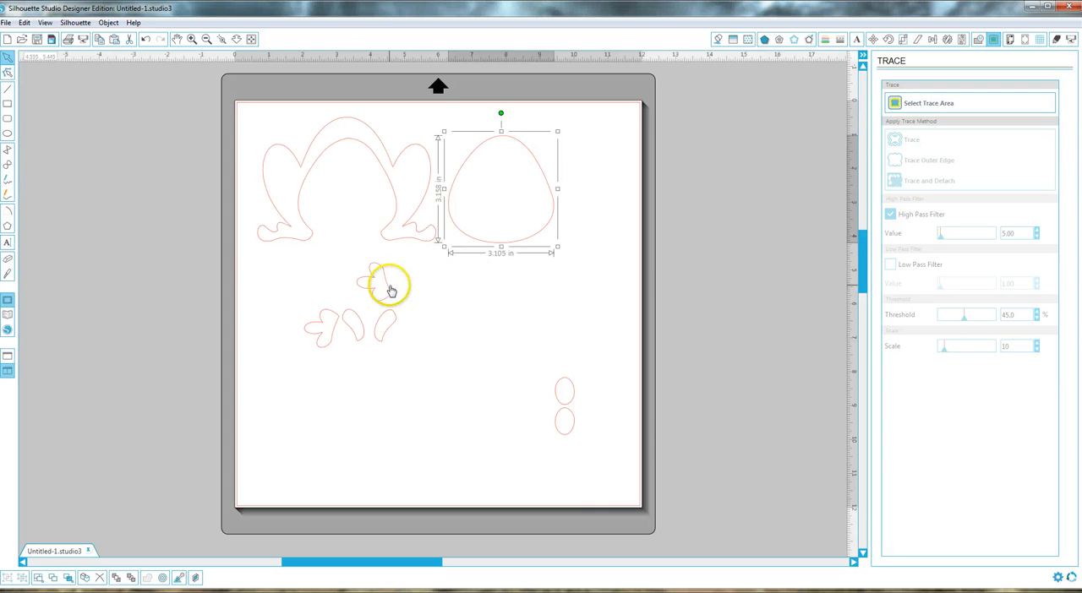
Step: Nest the two hand pieces inside the frog body's arch and place the two small curved pieces to the right of the belly
{"action": "left_click", "coordinate": [392, 289]}
{"action": "left_click_drag", "start_coordinate": [390, 290], "coordinate": [361, 179]}
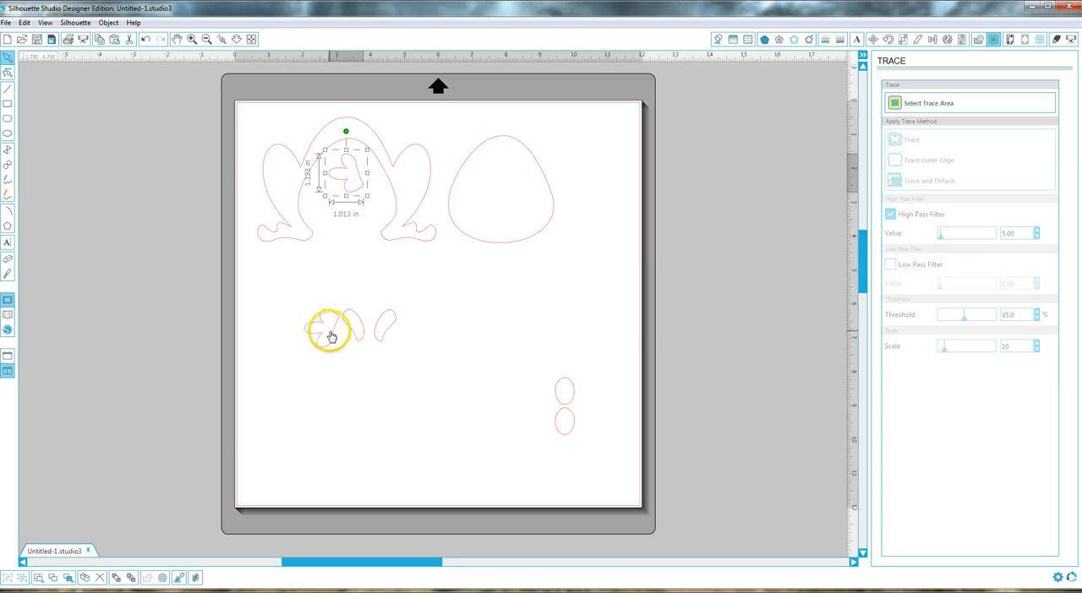
{"action": "left_click", "coordinate": [331, 336]}
{"action": "left_click_drag", "start_coordinate": [330, 335], "coordinate": [353, 222]}
{"action": "left_click_drag", "start_coordinate": [355, 327], "coordinate": [567, 154]}
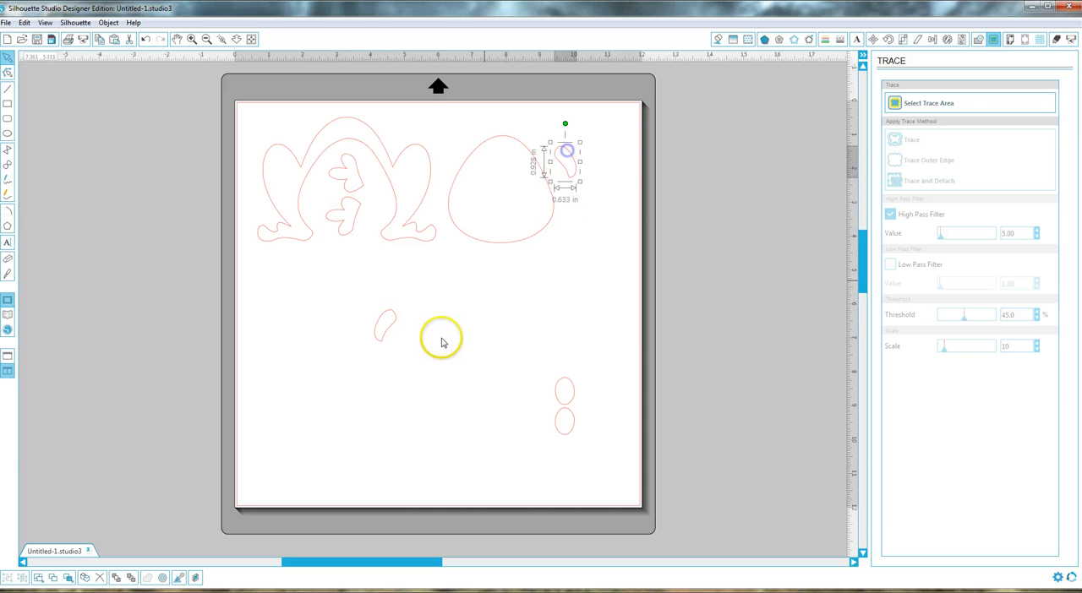
{"action": "left_click", "coordinate": [387, 332]}
{"action": "mouse_move", "coordinate": [386, 332]}
{"action": "left_mouse_down"}
{"action": "mouse_move", "coordinate": [530, 284]}
{"action": "mouse_move", "coordinate": [595, 171]}
{"action": "left_mouse_up"}
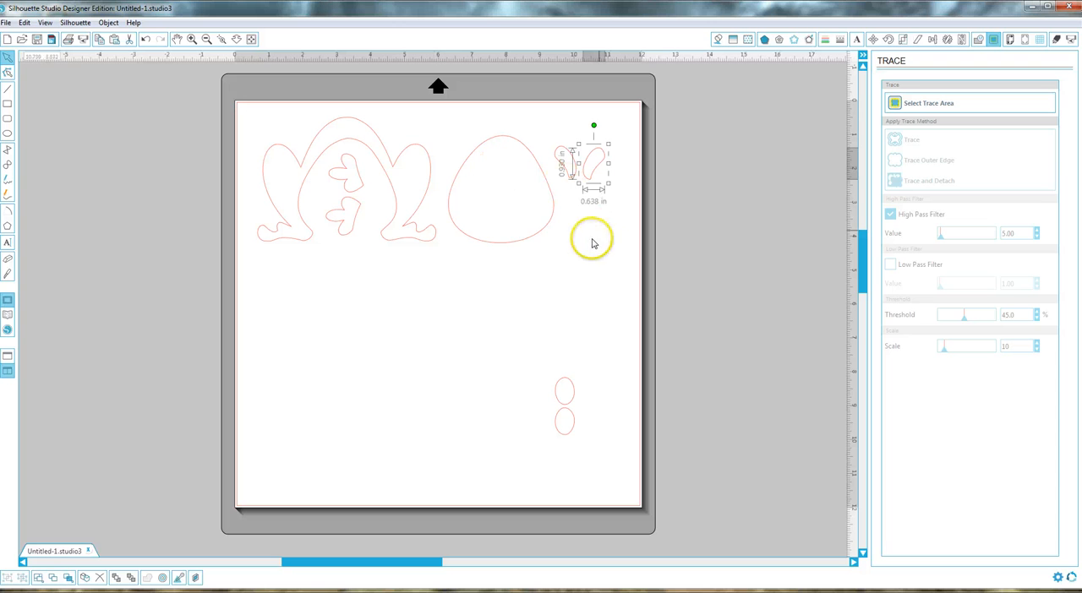
Step: Copy the two eye ovals together and delete them from the body layout
{"action": "left_click_drag", "start_coordinate": [531, 354], "coordinate": [603, 456]}
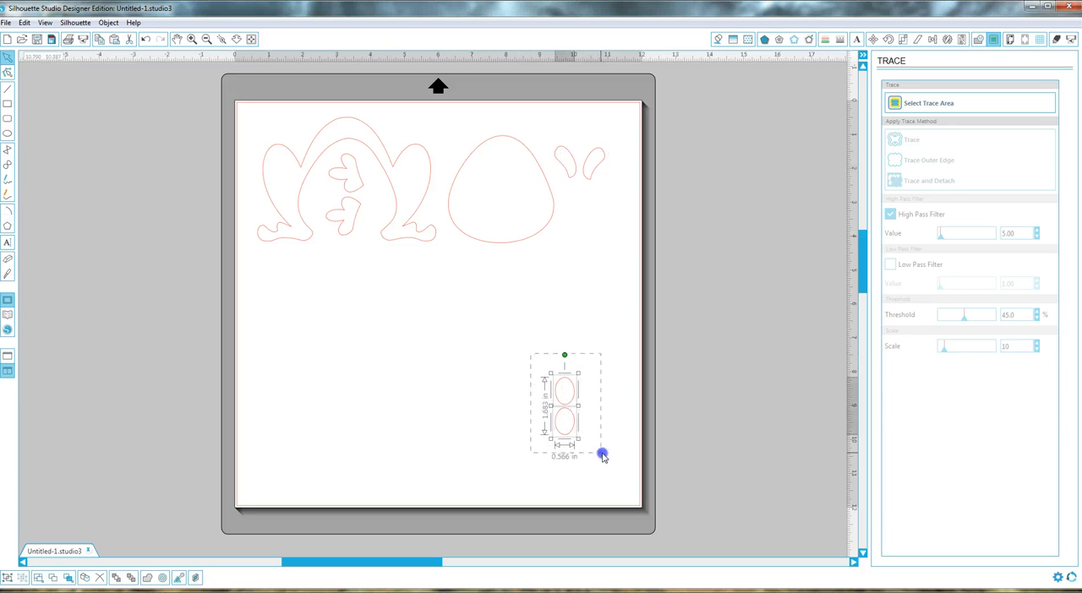
{"action": "right_click", "coordinate": [564, 409]}
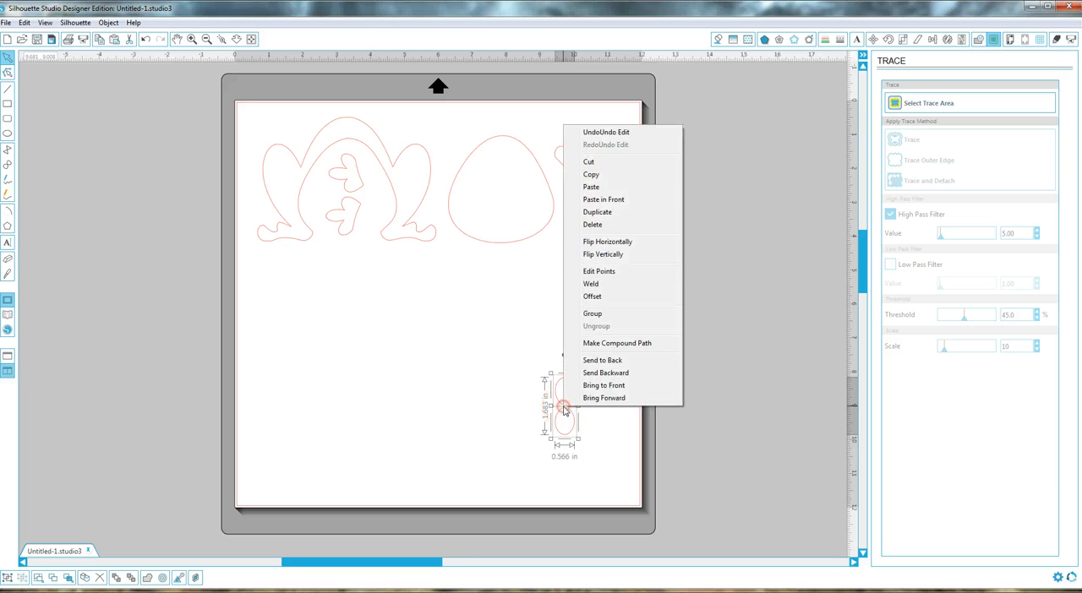
{"action": "left_click", "coordinate": [591, 175]}
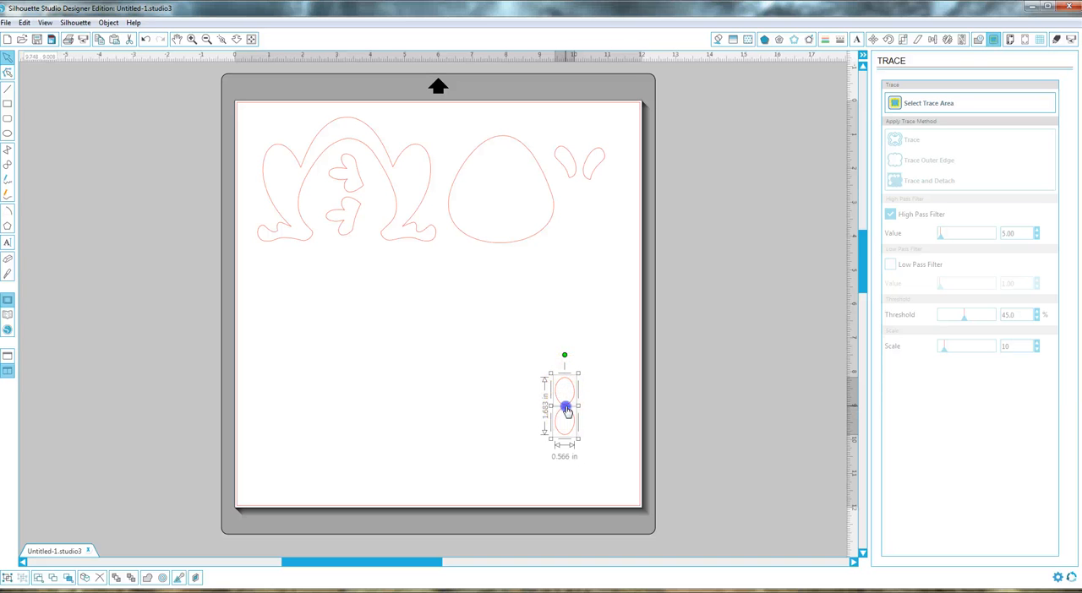
{"action": "key", "text": "Delete"}
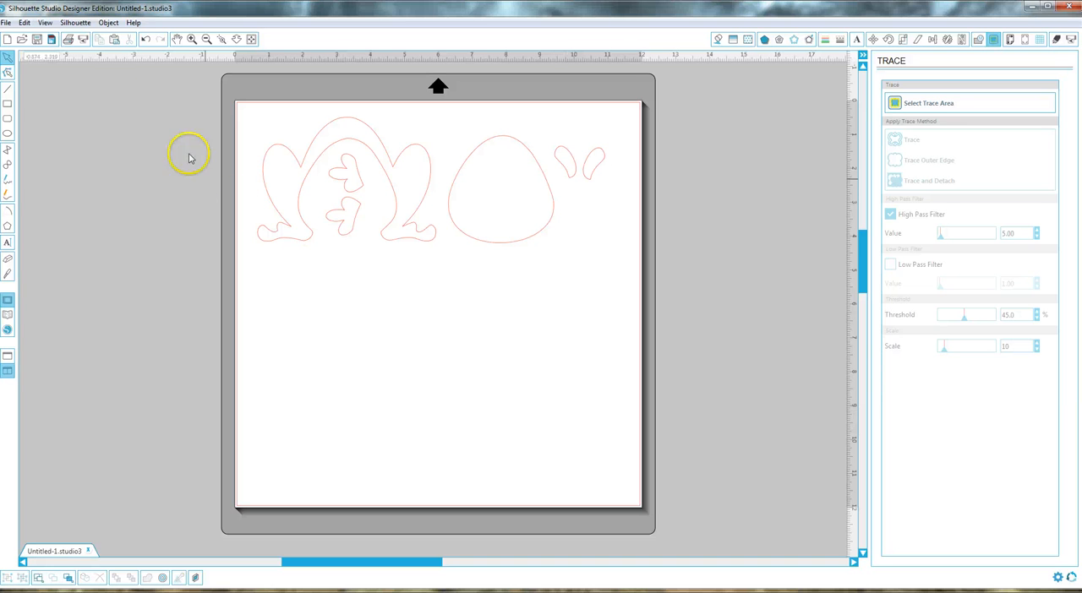
Step: Save the body layout as froggy1body in the My EQ7 folder in Silhouette Studio V3 format
{"action": "left_click", "coordinate": [9, 23]}
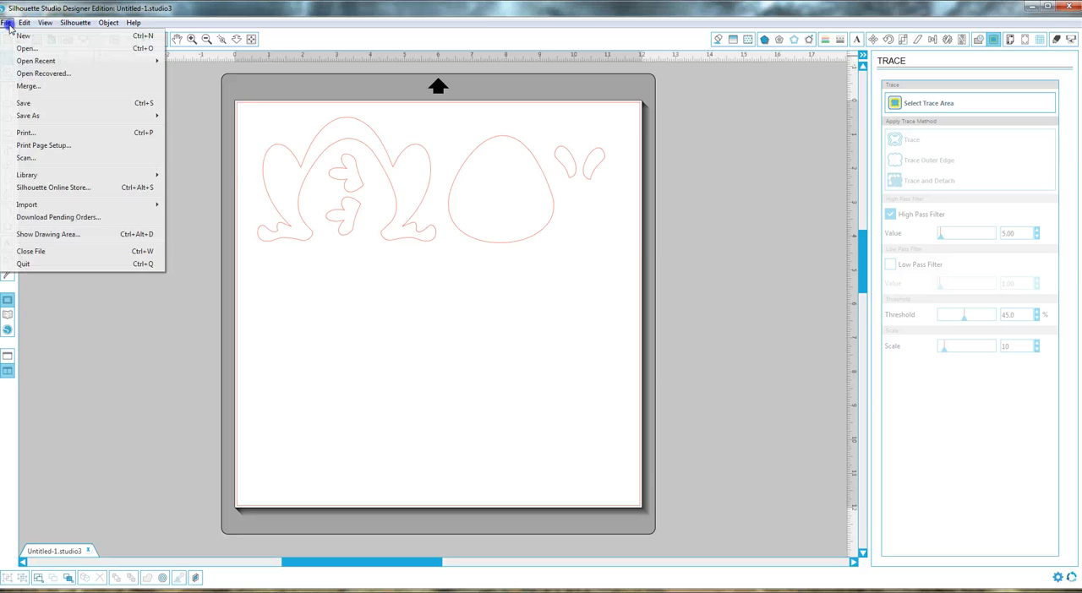
{"action": "mouse_move", "coordinate": [41, 119]}
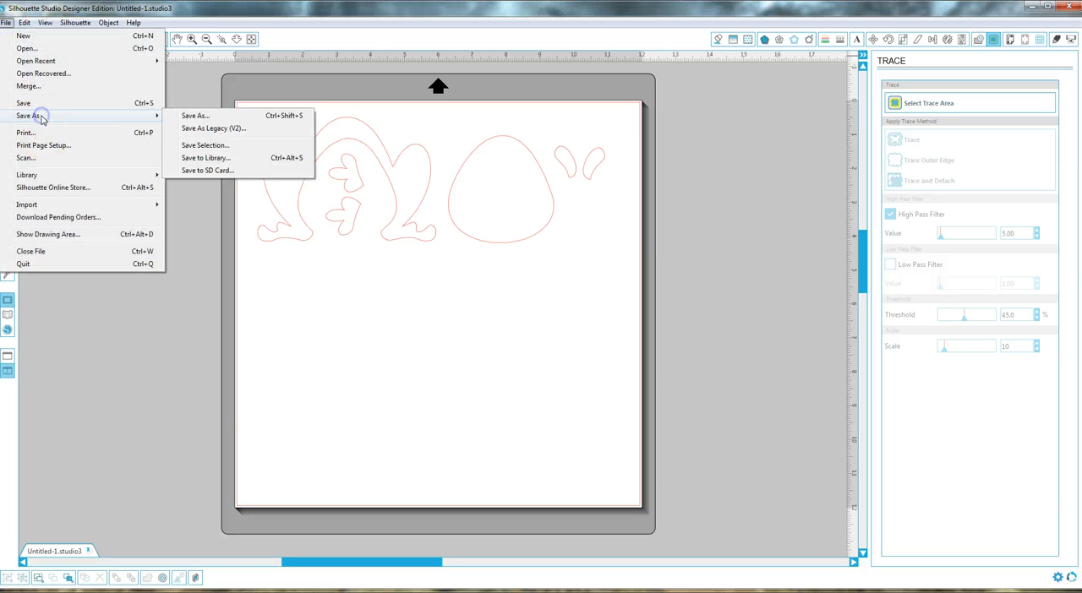
{"action": "left_click", "coordinate": [187, 116]}
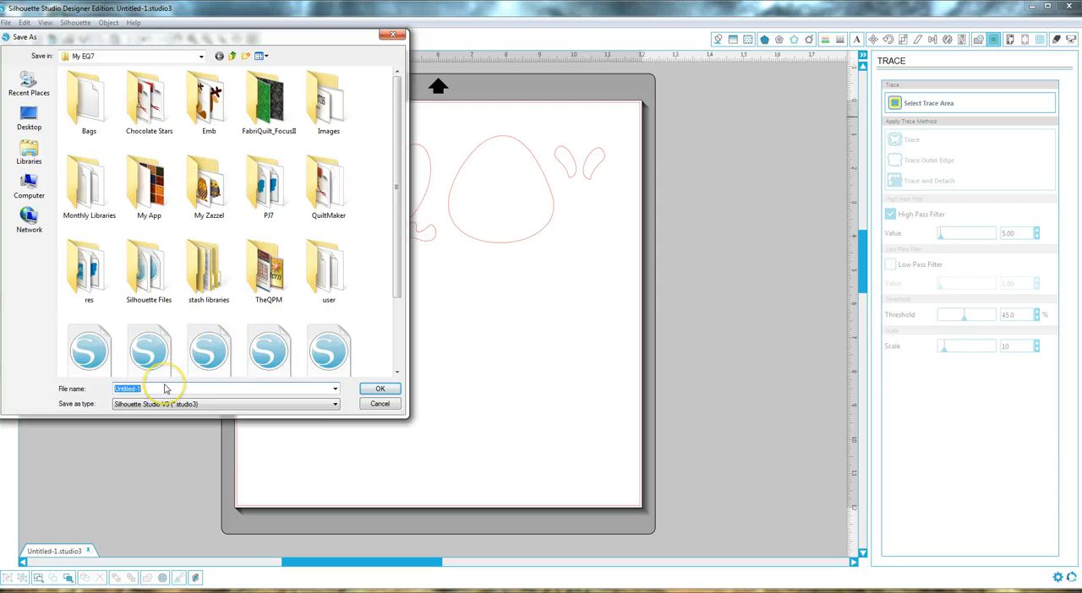
{"action": "type", "text": "froggy1body"}
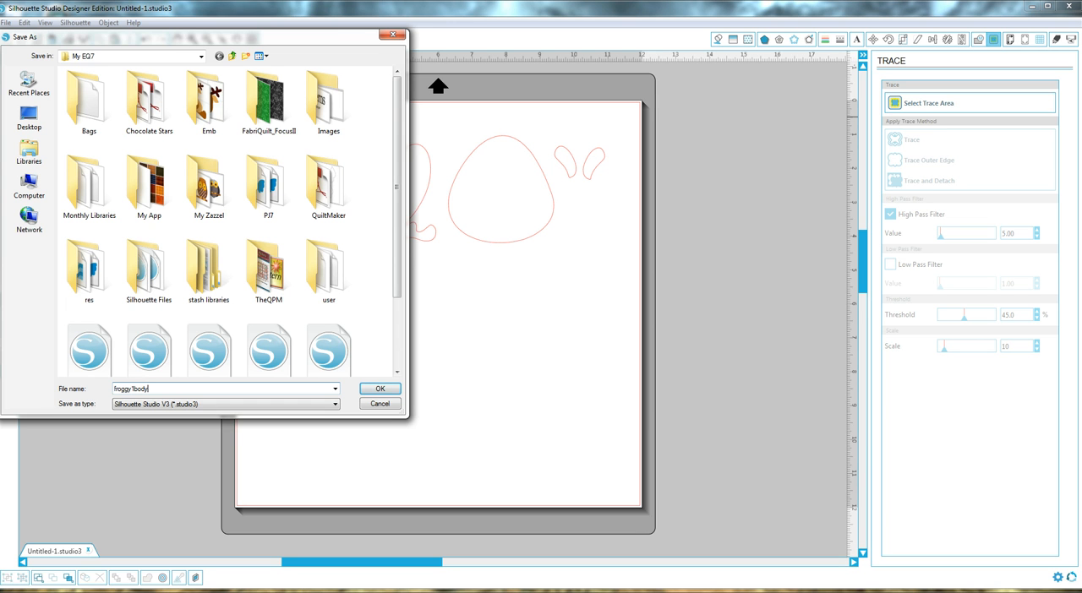
{"action": "key", "text": "Return"}
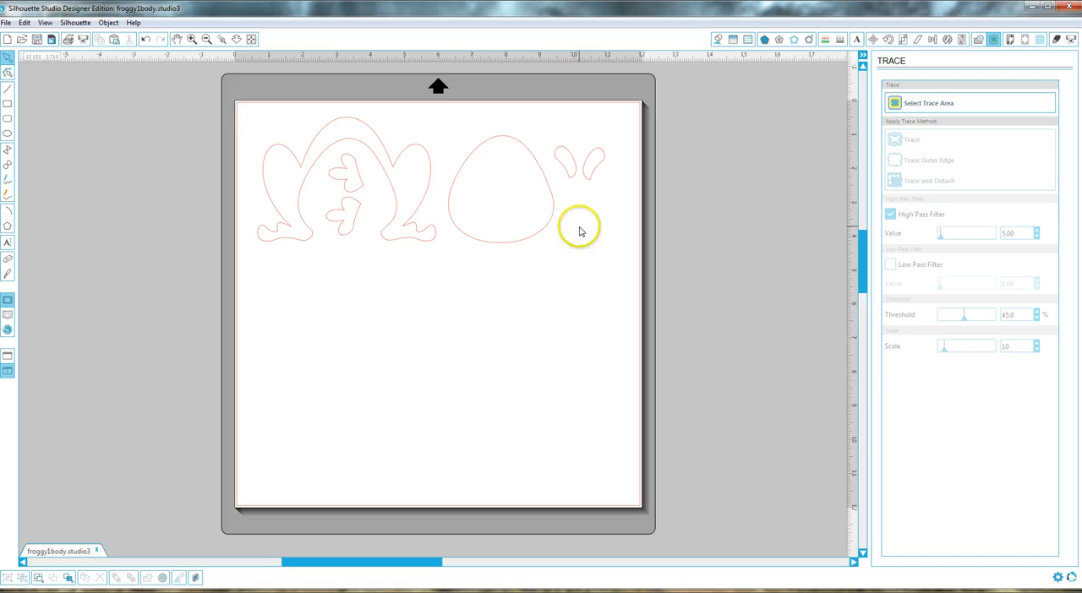
Step: Paste the copied eye ovals onto the page and delete all of the body pieces
{"action": "right_click", "coordinate": [441, 285]}
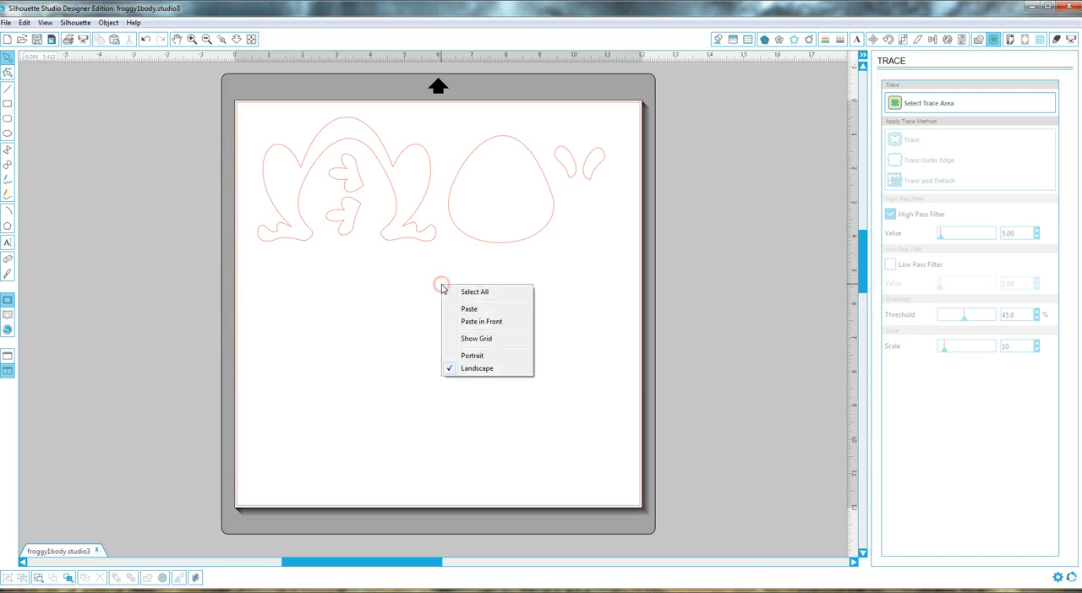
{"action": "left_click", "coordinate": [470, 313]}
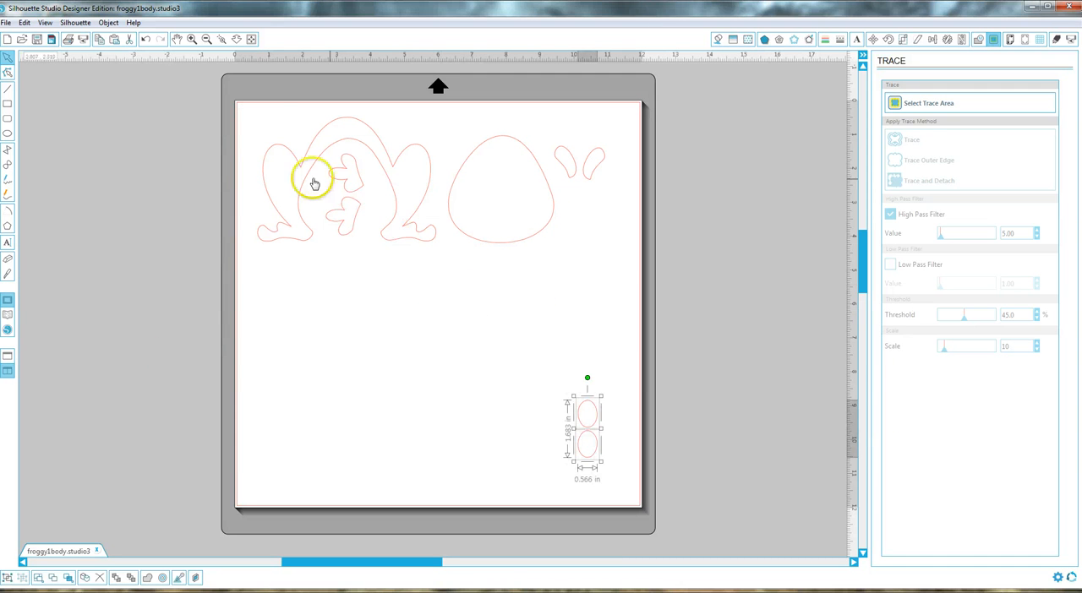
{"action": "left_click_drag", "start_coordinate": [246, 109], "coordinate": [625, 259]}
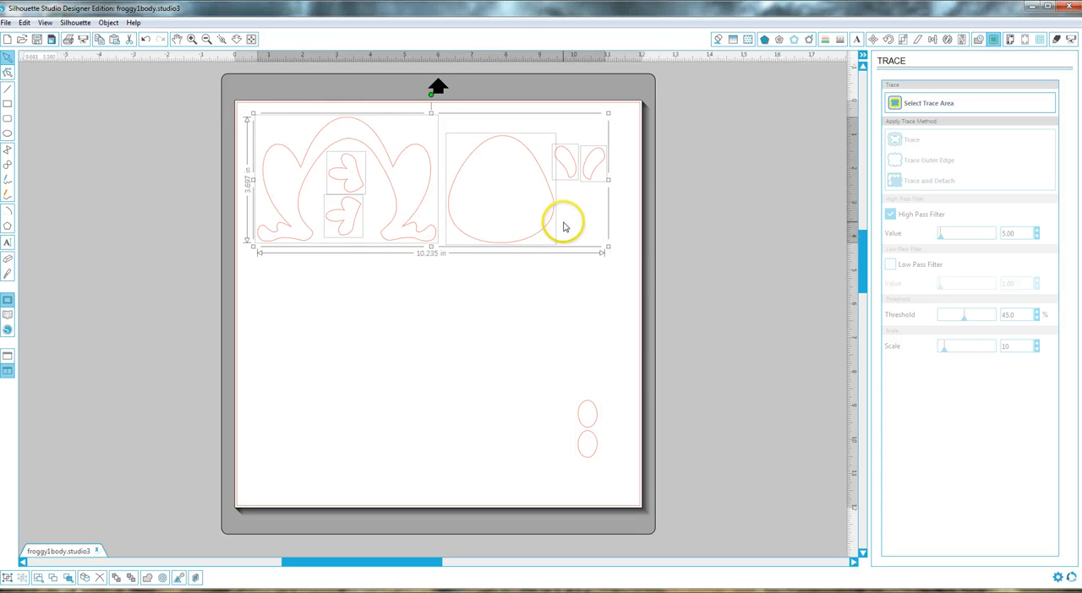
{"action": "key", "text": "Delete"}
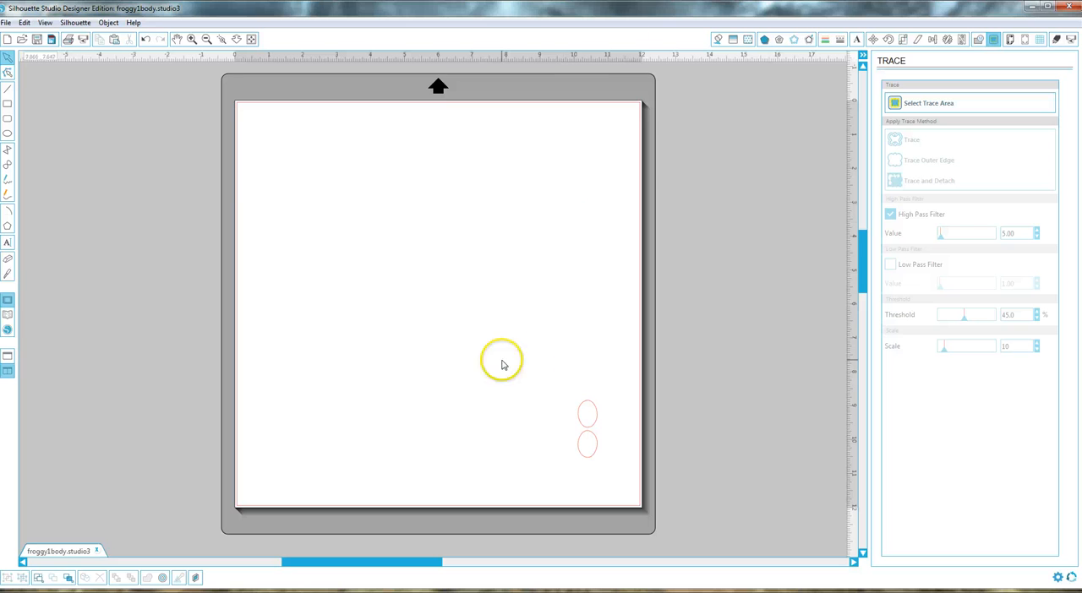
Step: Move the eye pair to the page's upper-left corner and place a copy of it directly beside the original
{"action": "left_click_drag", "start_coordinate": [551, 368], "coordinate": [621, 499]}
{"action": "left_click_drag", "start_coordinate": [575, 433], "coordinate": [264, 148]}
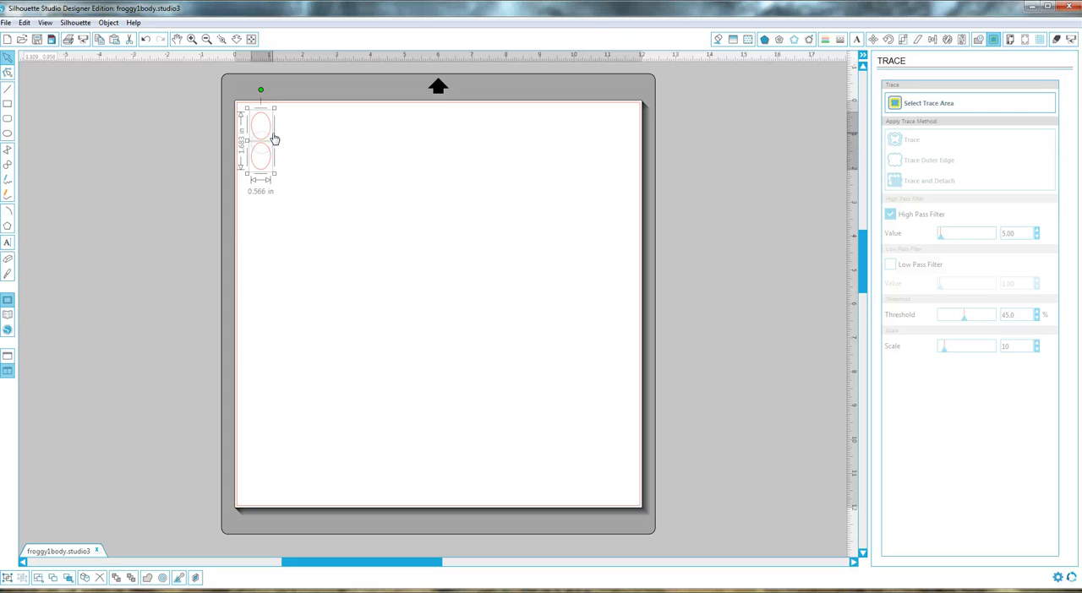
{"action": "right_click", "coordinate": [261, 140]}
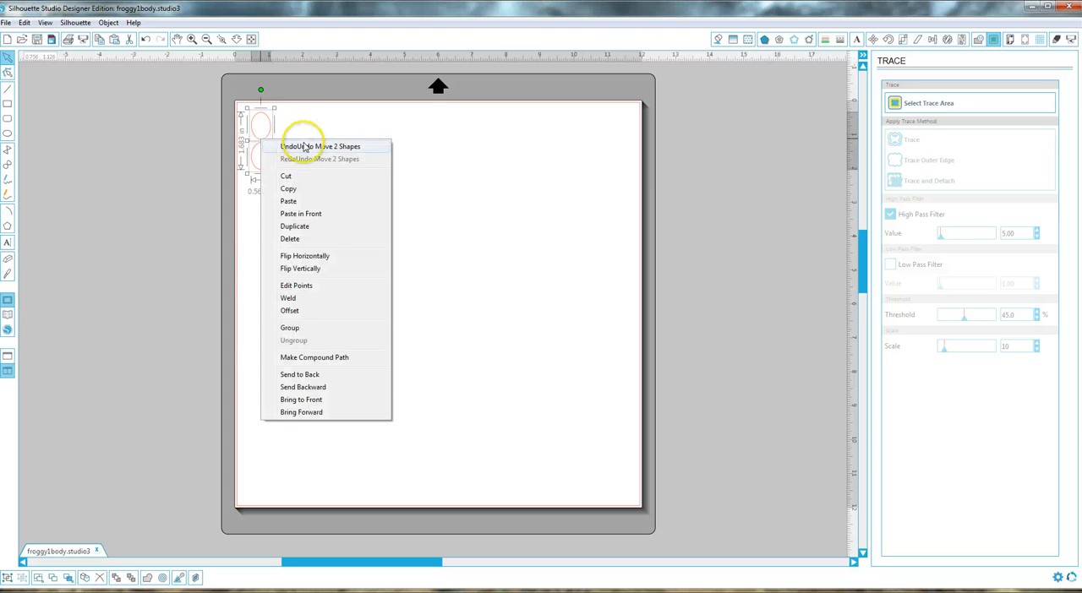
{"action": "left_click", "coordinate": [288, 188]}
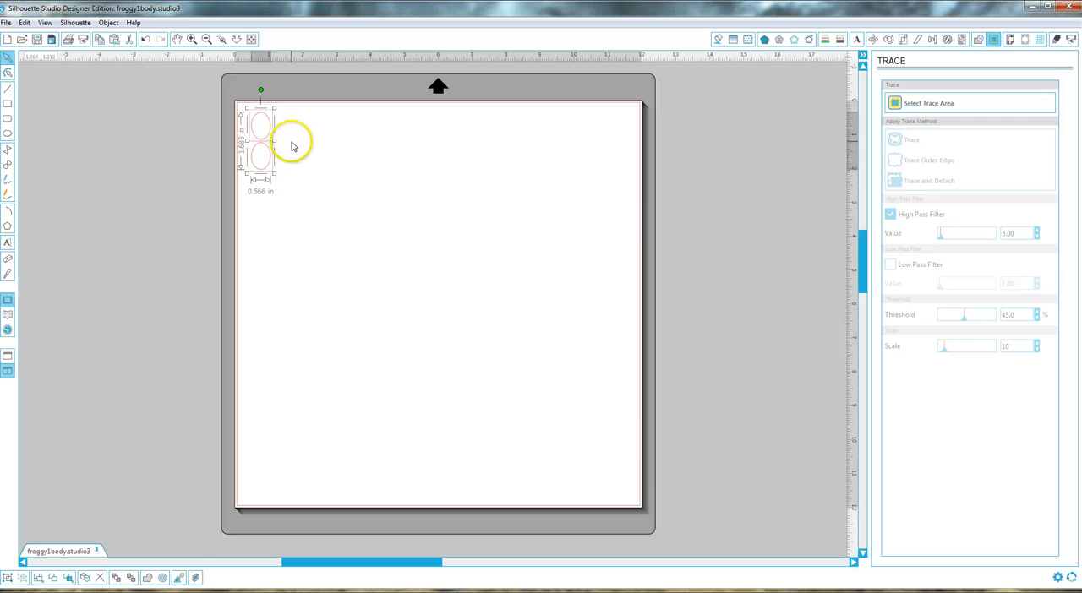
{"action": "right_click", "coordinate": [291, 147]}
{"action": "left_click", "coordinate": [329, 206]}
{"action": "left_click_drag", "start_coordinate": [288, 173], "coordinate": [289, 148]}
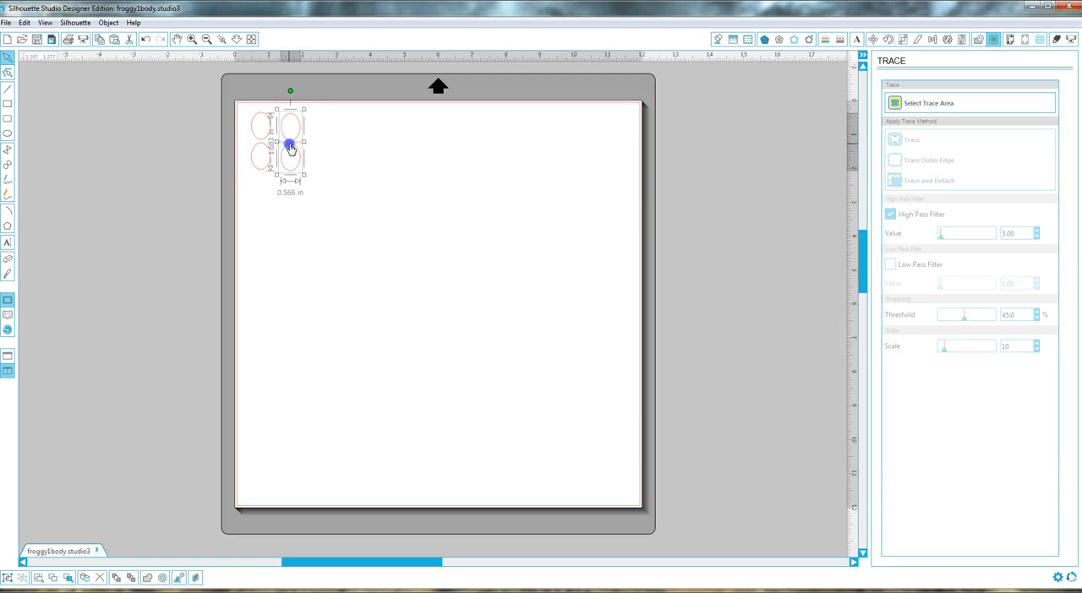
Step: Paste two more pairs of eyes and line them up in the same row to make four pairs
{"action": "right_click", "coordinate": [290, 148]}
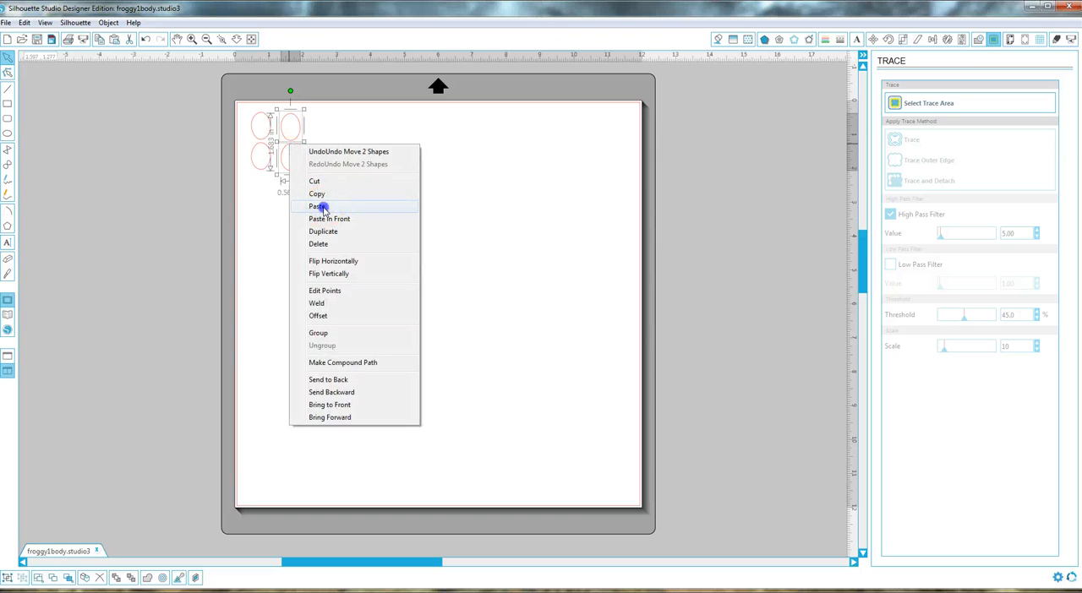
{"action": "left_click", "coordinate": [303, 207]}
{"action": "left_click_drag", "start_coordinate": [305, 180], "coordinate": [318, 143]}
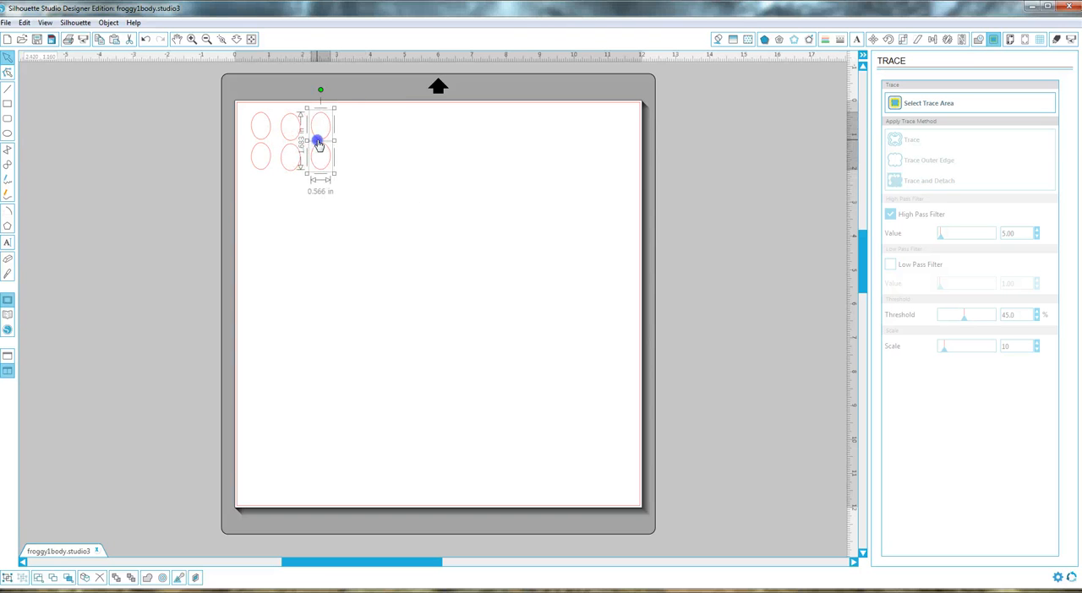
{"action": "right_click", "coordinate": [317, 144]}
{"action": "left_click", "coordinate": [335, 203]}
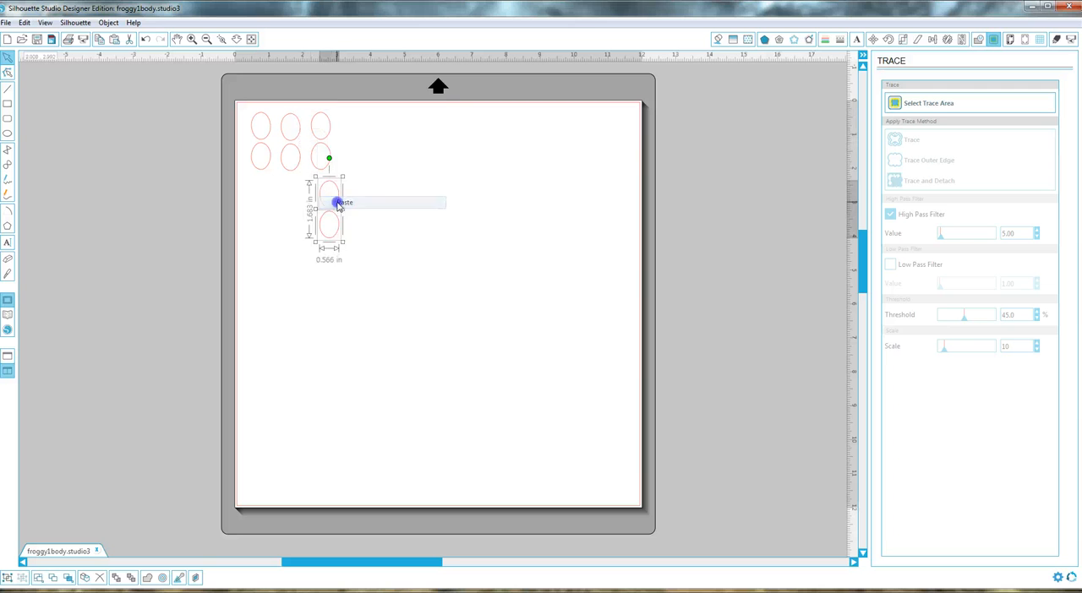
{"action": "left_click_drag", "start_coordinate": [329, 205], "coordinate": [349, 147]}
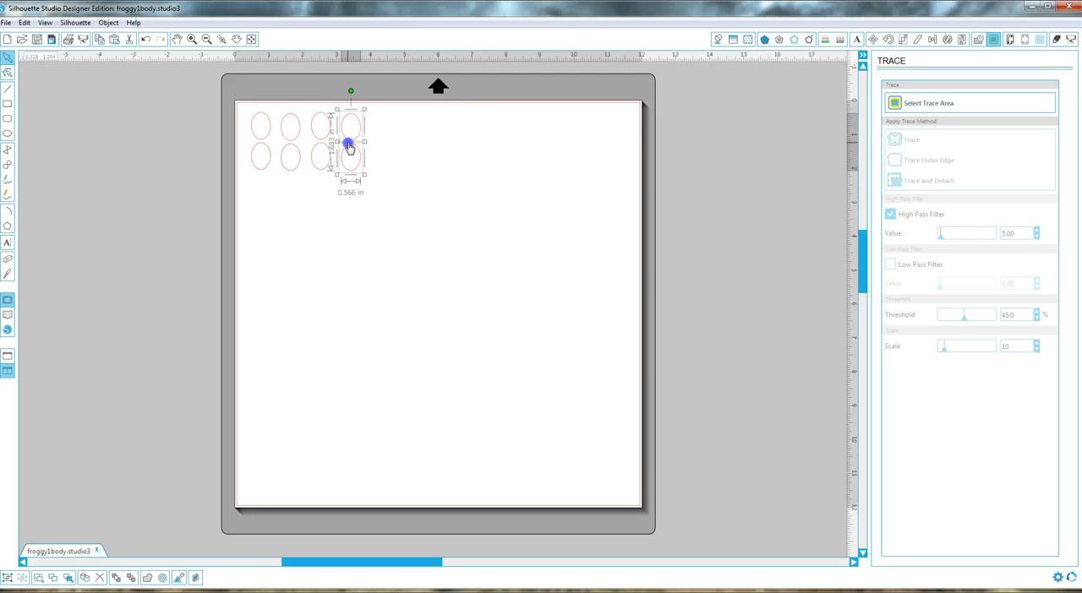
Step: Save the eye layout as a separate file named froggy1eyes in the My EQ7 folder in Silhouette Studio V3 format
{"action": "left_click", "coordinate": [304, 183]}
{"action": "left_click", "coordinate": [5, 22]}
{"action": "mouse_move", "coordinate": [34, 116]}
{"action": "left_click", "coordinate": [196, 116]}
{"action": "left_click", "coordinate": [171, 387]}
{"action": "key", "text": "BackSpace"}
{"action": "key", "text": "BackSpace"}
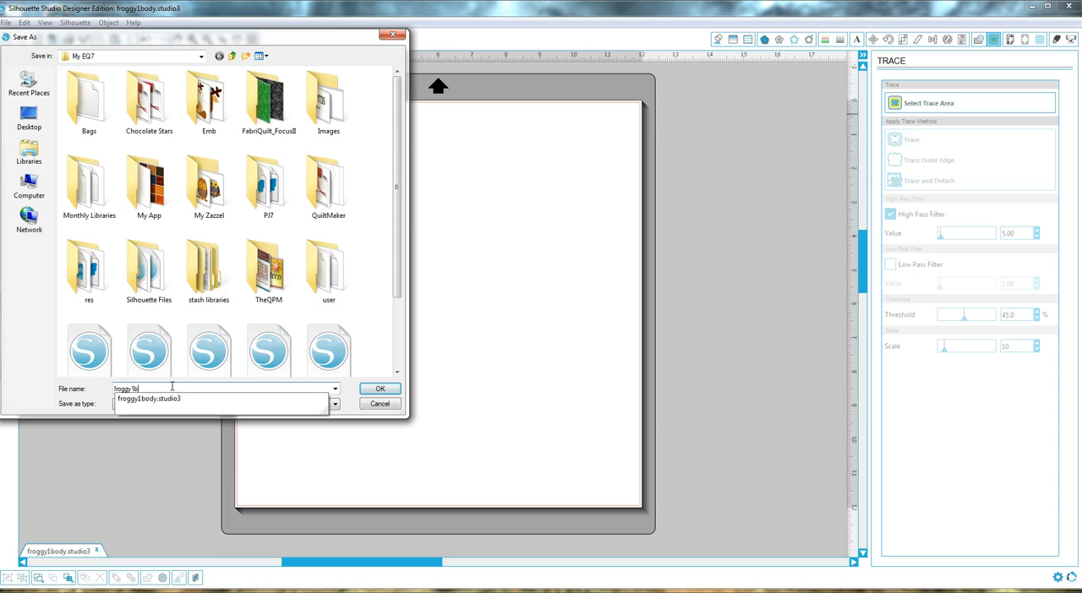
{"action": "type", "text": "eyes"}
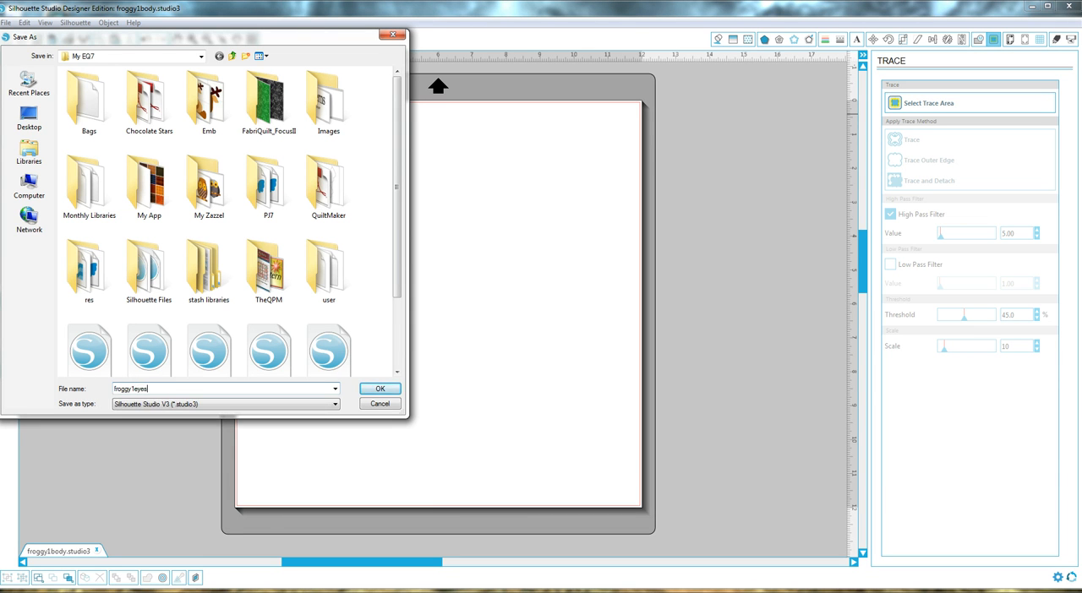
{"action": "key", "text": "Return"}
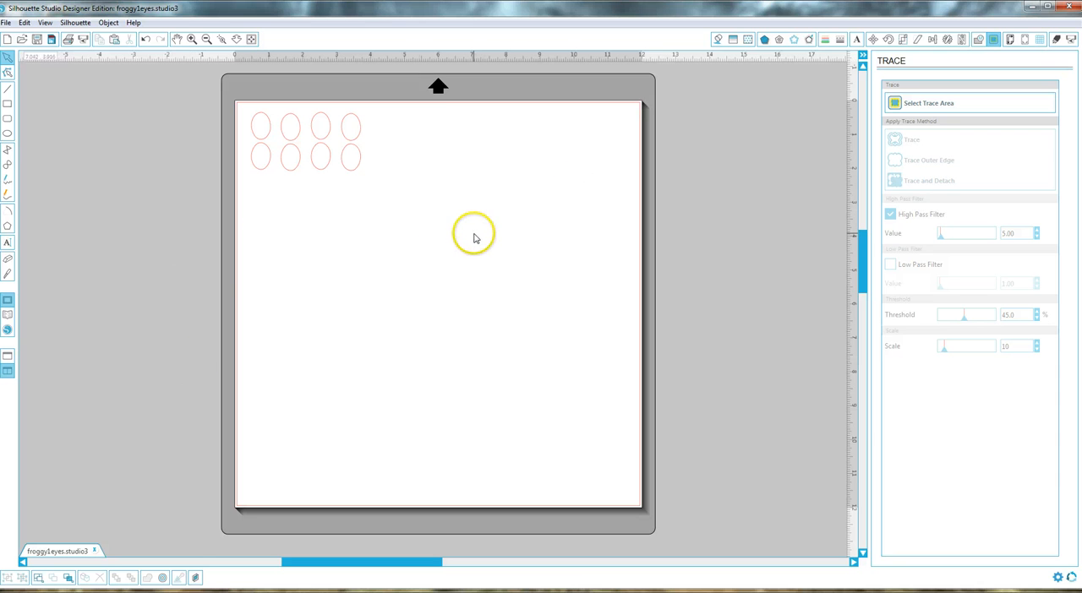
Step: View the My Own Designs collection in the design library and return to the design page
{"action": "left_click", "coordinate": [7, 359]}
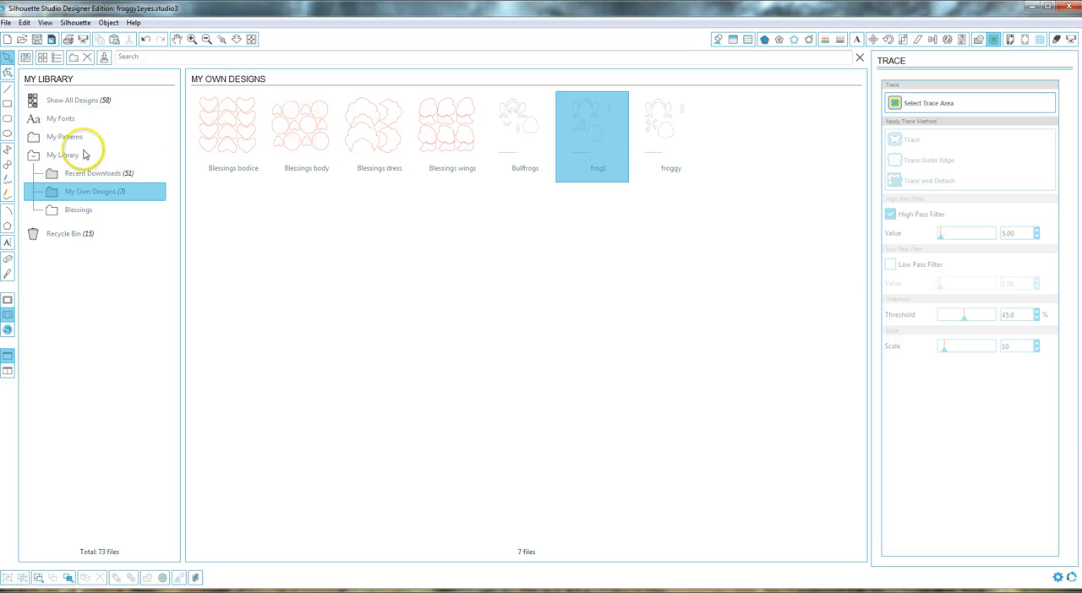
{"action": "left_click", "coordinate": [7, 300]}
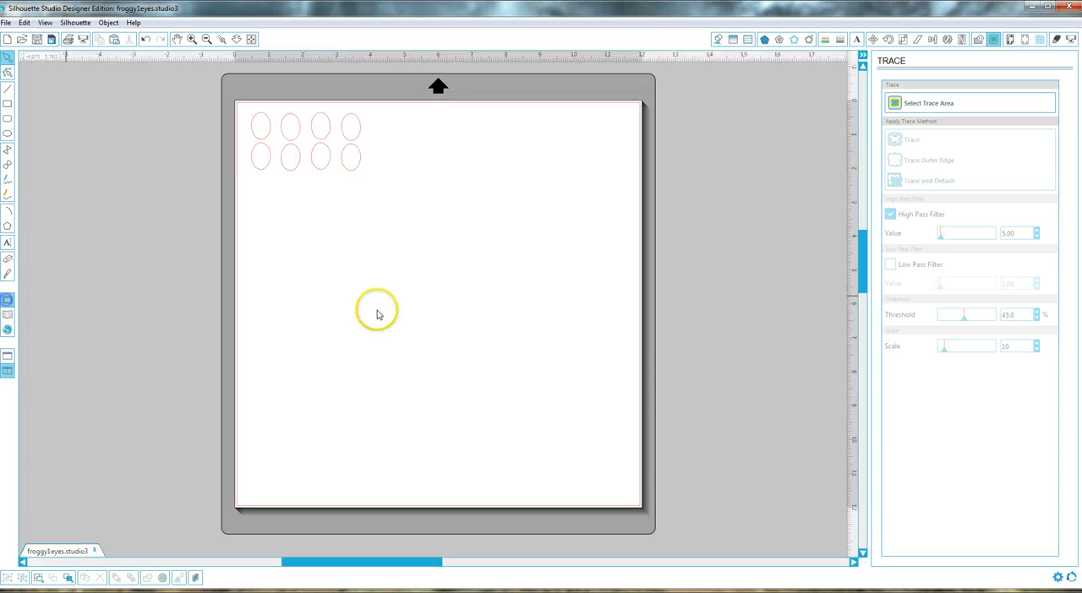
Step: Open the saved froggy1body file from the My EQ7 folder
{"action": "left_click", "coordinate": [25, 22]}
{"action": "left_click", "coordinate": [23, 48]}
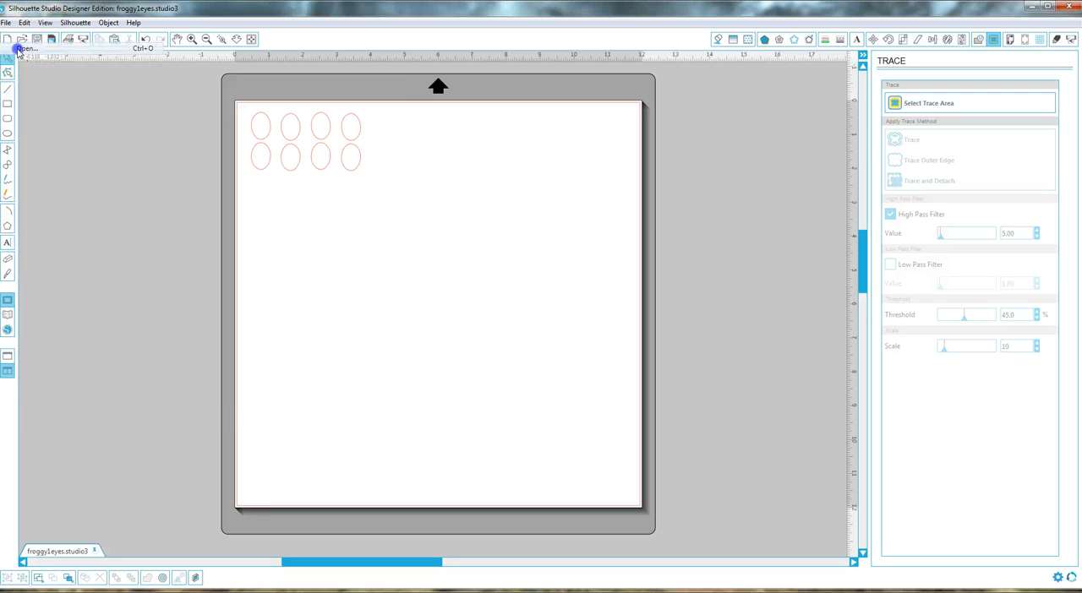
{"action": "left_click_drag", "start_coordinate": [393, 230], "coordinate": [399, 327]}
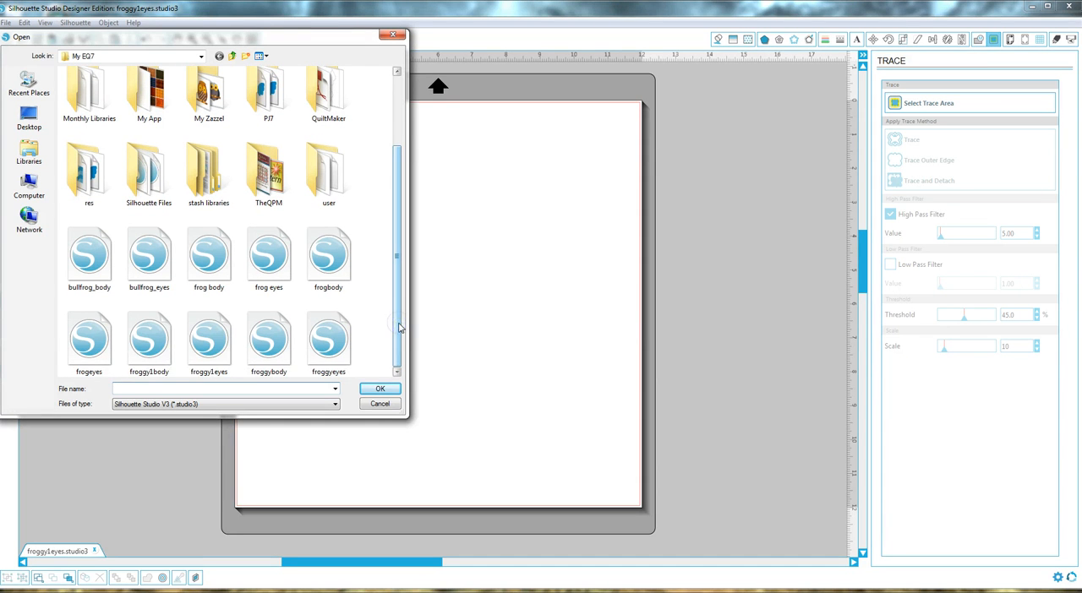
{"action": "left_click", "coordinate": [147, 341]}
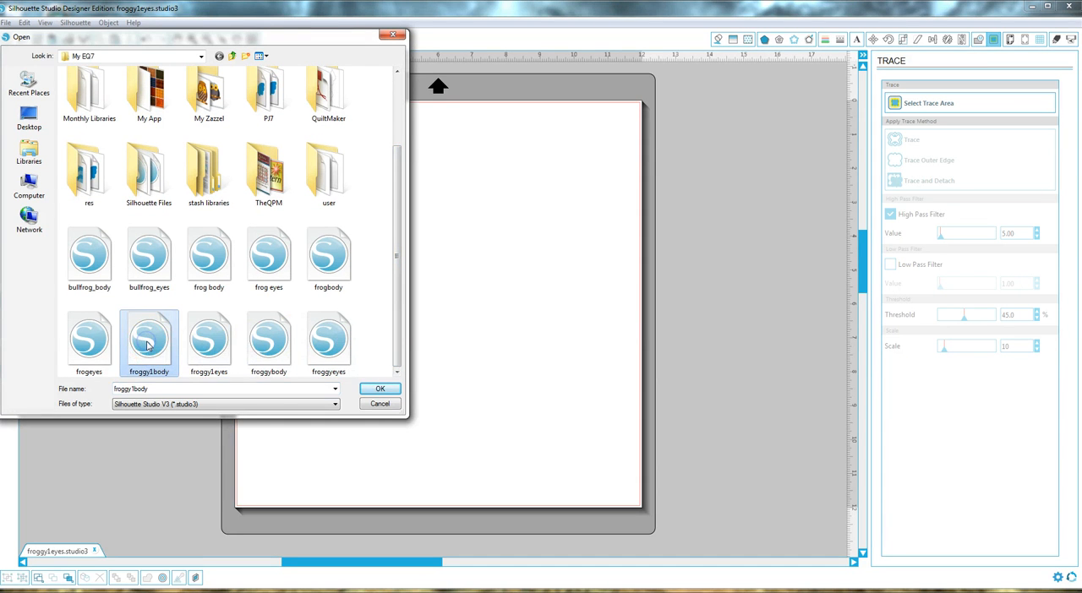
{"action": "left_click", "coordinate": [378, 388]}
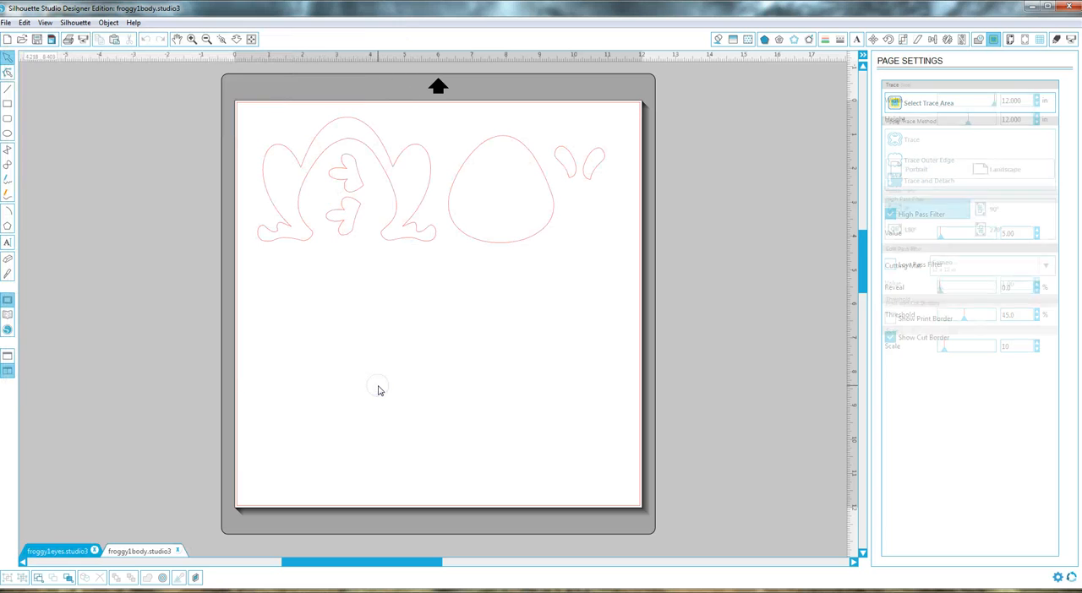
{"action": "left_click", "coordinate": [484, 172]}
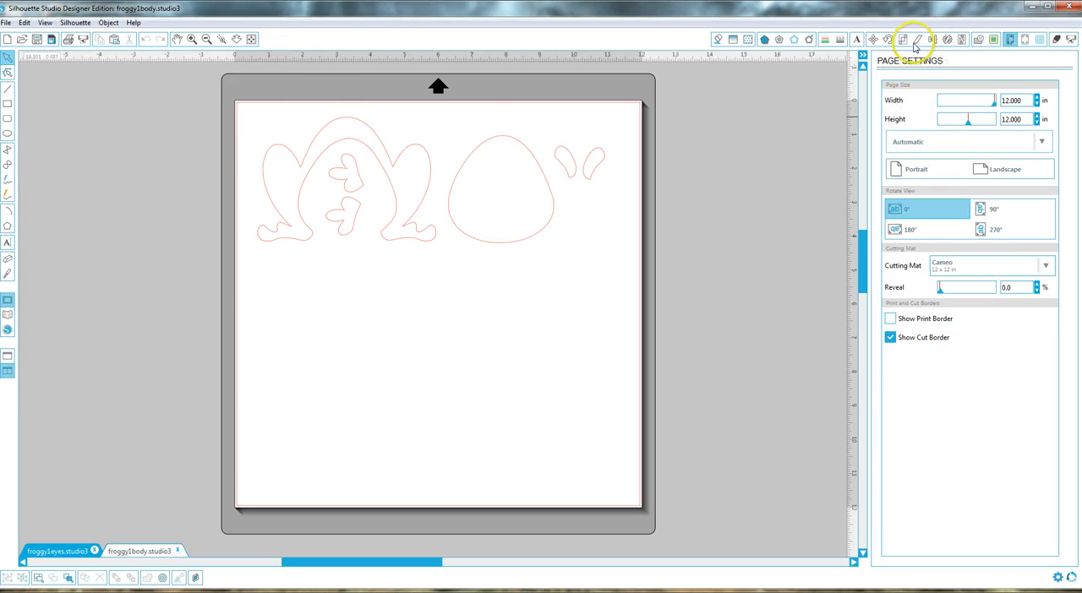
Step: Set the cut material for the body layout to Fabric for thin fabrics like cotton prints
{"action": "left_click", "coordinate": [1057, 40]}
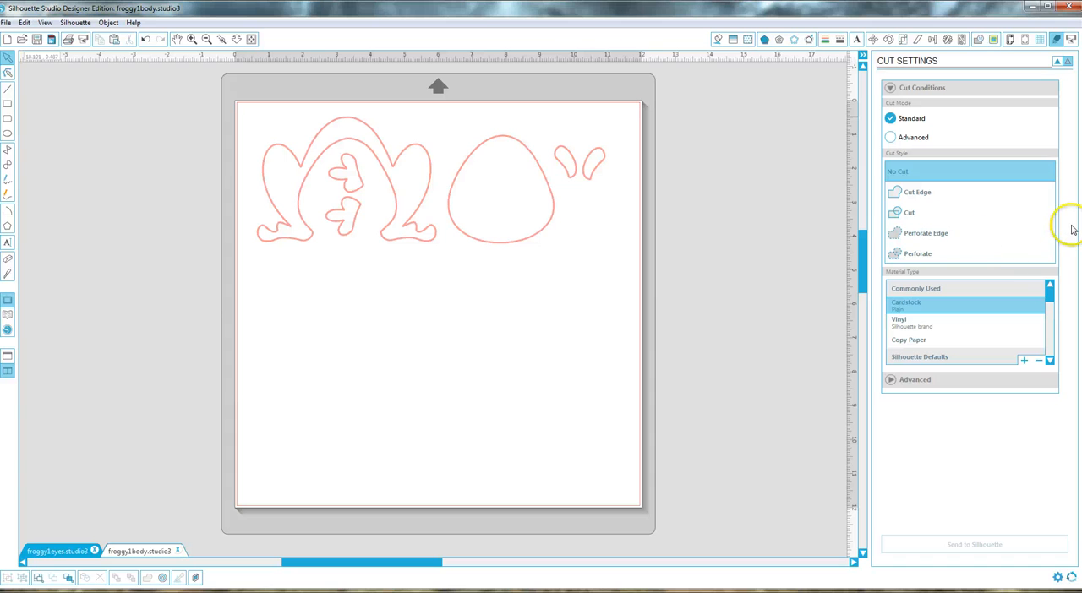
{"action": "left_click", "coordinate": [1051, 361]}
{"action": "left_click", "coordinate": [1051, 361]}
{"action": "left_click", "coordinate": [1051, 361]}
{"action": "left_click", "coordinate": [1051, 361]}
{"action": "left_click", "coordinate": [1050, 361]}
{"action": "left_click", "coordinate": [1051, 361]}
{"action": "left_click", "coordinate": [1050, 361]}
{"action": "left_click", "coordinate": [955, 349]}
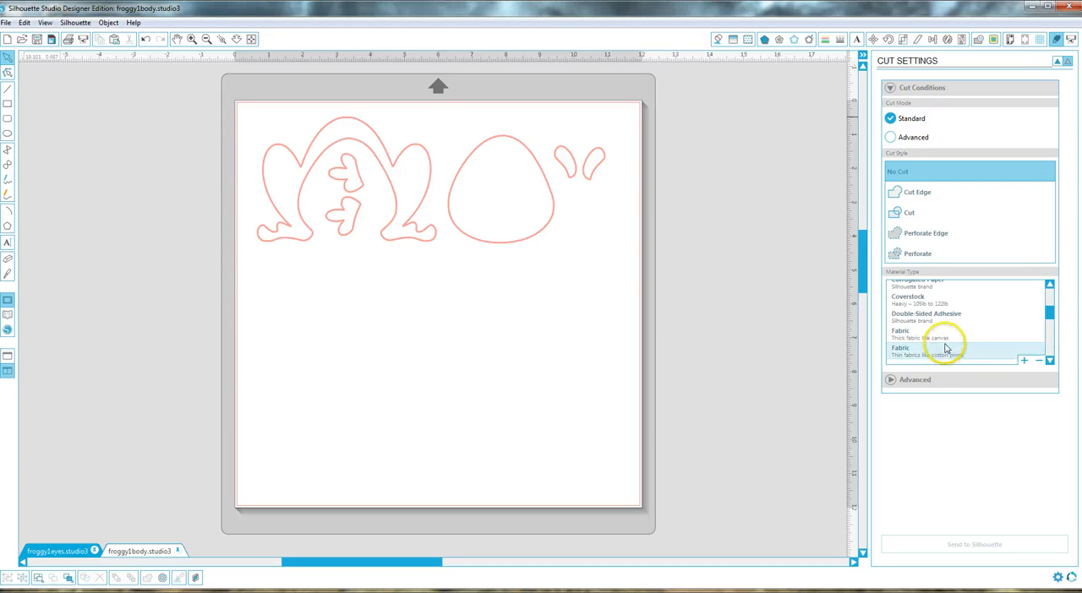
{"action": "left_click", "coordinate": [924, 359]}
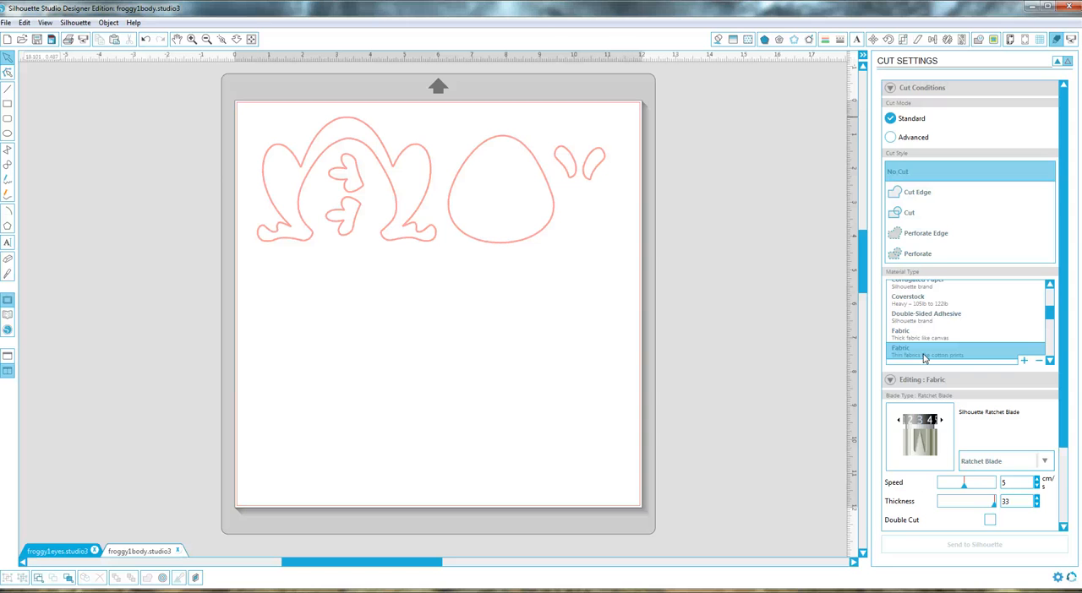
{"action": "left_click", "coordinate": [932, 420]}
{"action": "left_click", "coordinate": [921, 427]}
{"action": "left_click", "coordinate": [76, 23]}
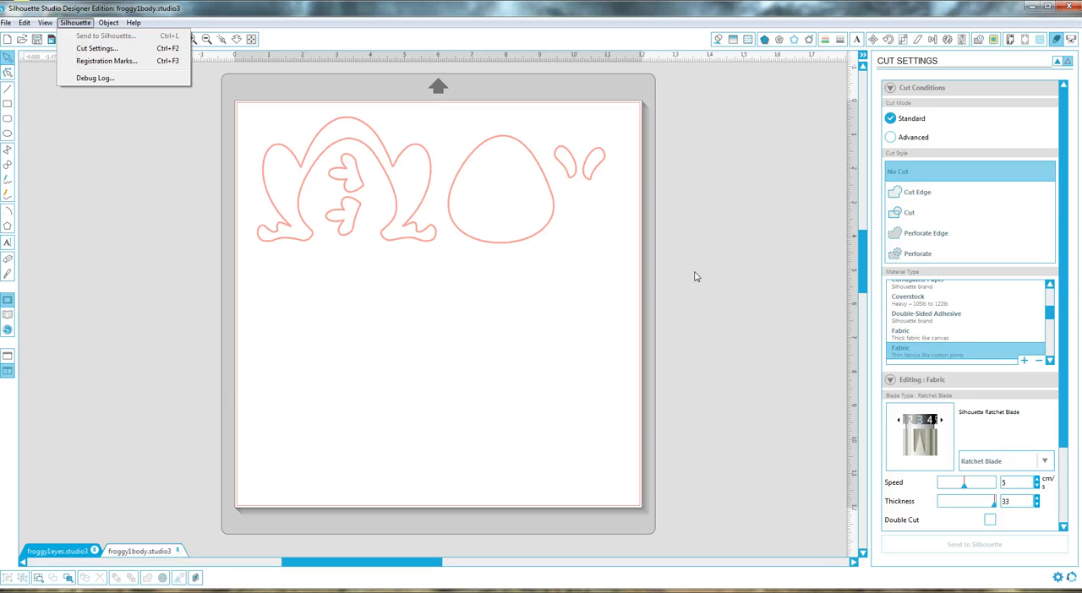
{"action": "left_click", "coordinate": [607, 312]}
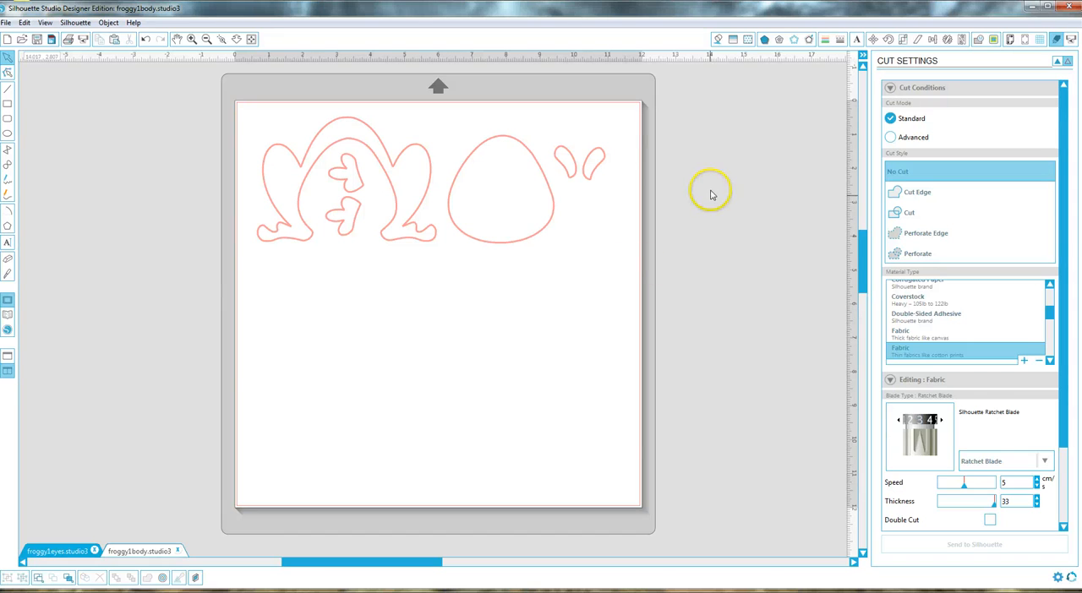